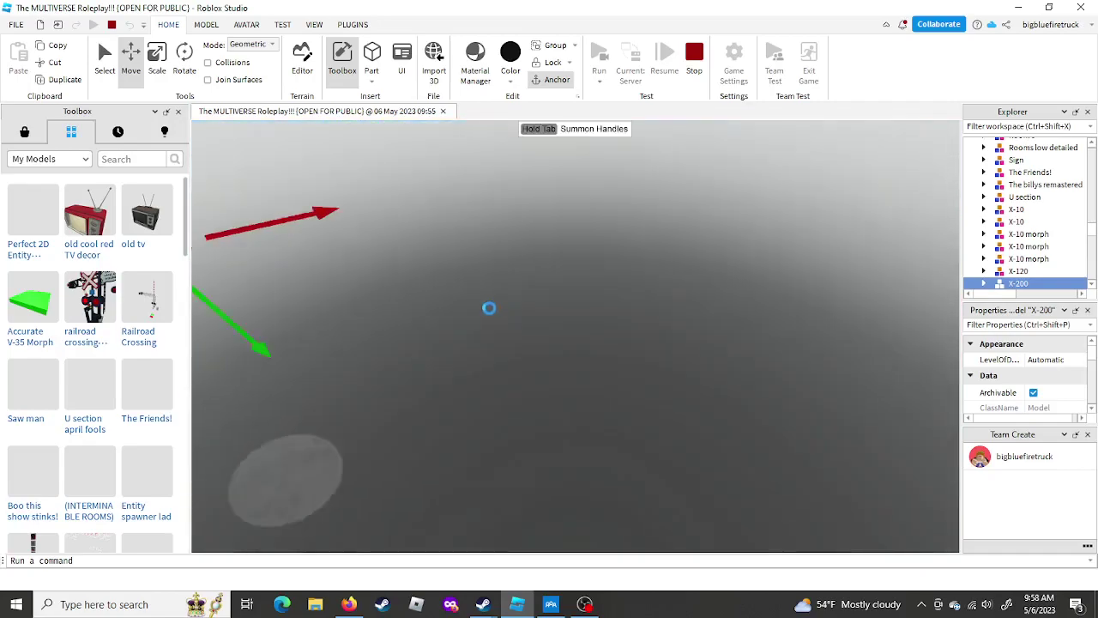
# - Delete the selected X-200 model with the red scribbled face
pyautogui.scroll(3, 445, 206)
pyautogui.scroll(5, 454, 211)
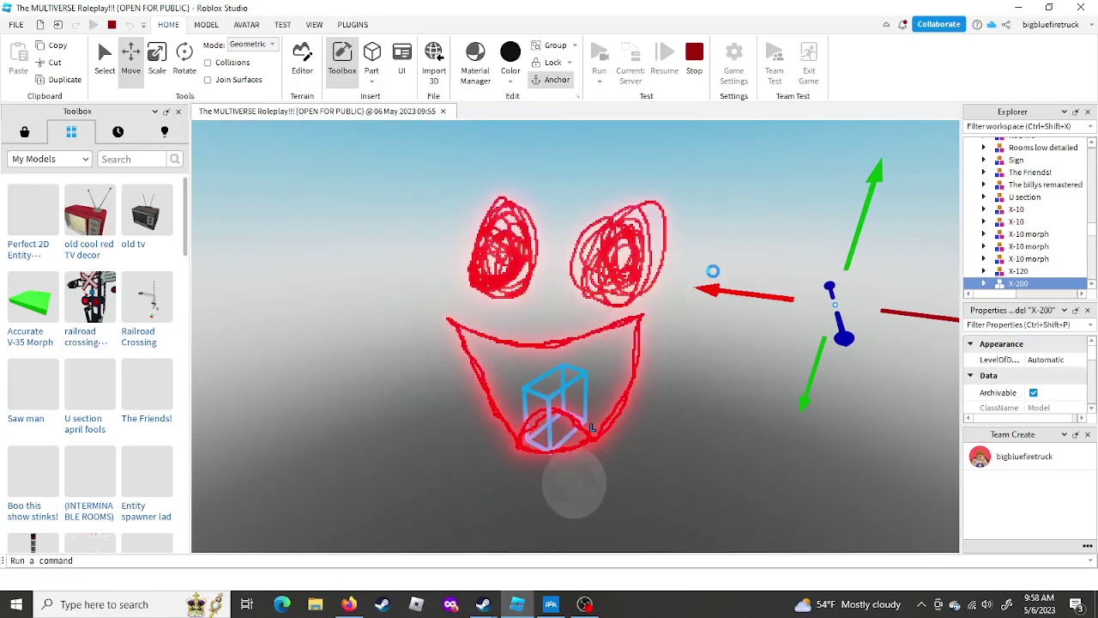
pyautogui.rightClick(713, 272)
pyautogui.click(745, 114)
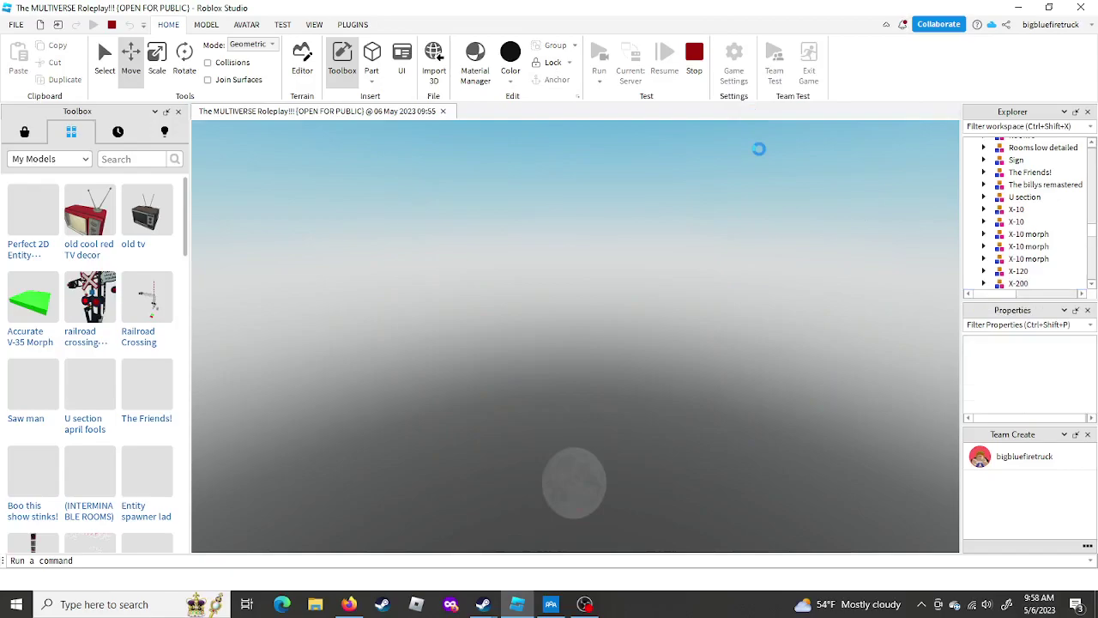
# - Focus on the two remaining X-200 models in the workspace to examine them and their surroundings, and clear the selection
pyautogui.scroll(-1, 974, 218)
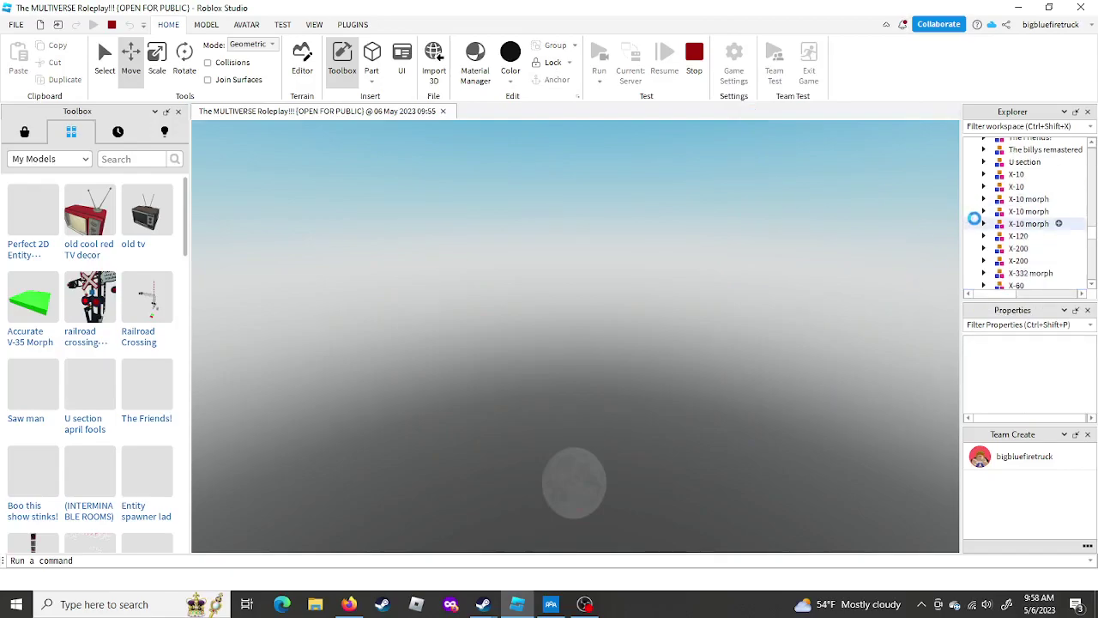
pyautogui.doubleClick(1002, 247)
pyautogui.scroll(-5, 902, 268)
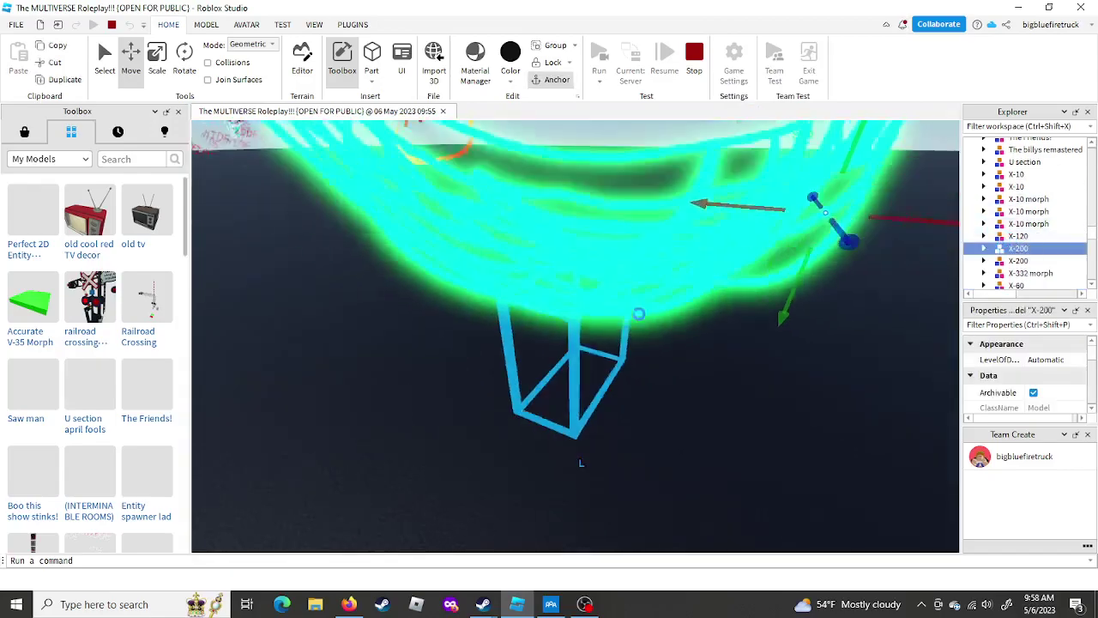
pyautogui.doubleClick(1016, 260)
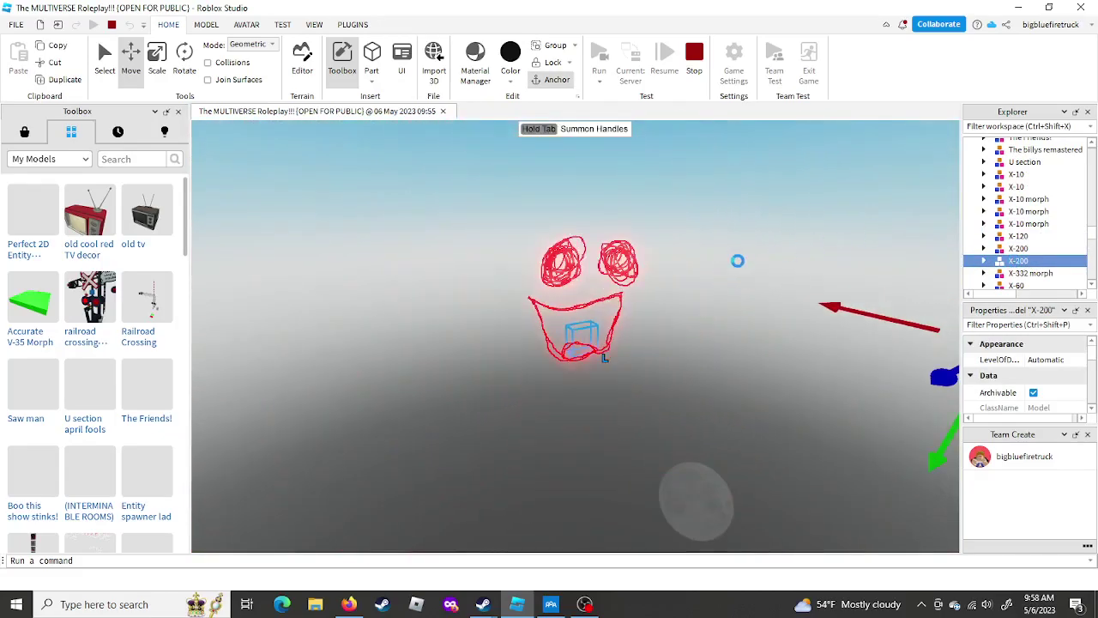
pyautogui.moveTo(570, 380); pyautogui.dragTo(567, 378, button='right')
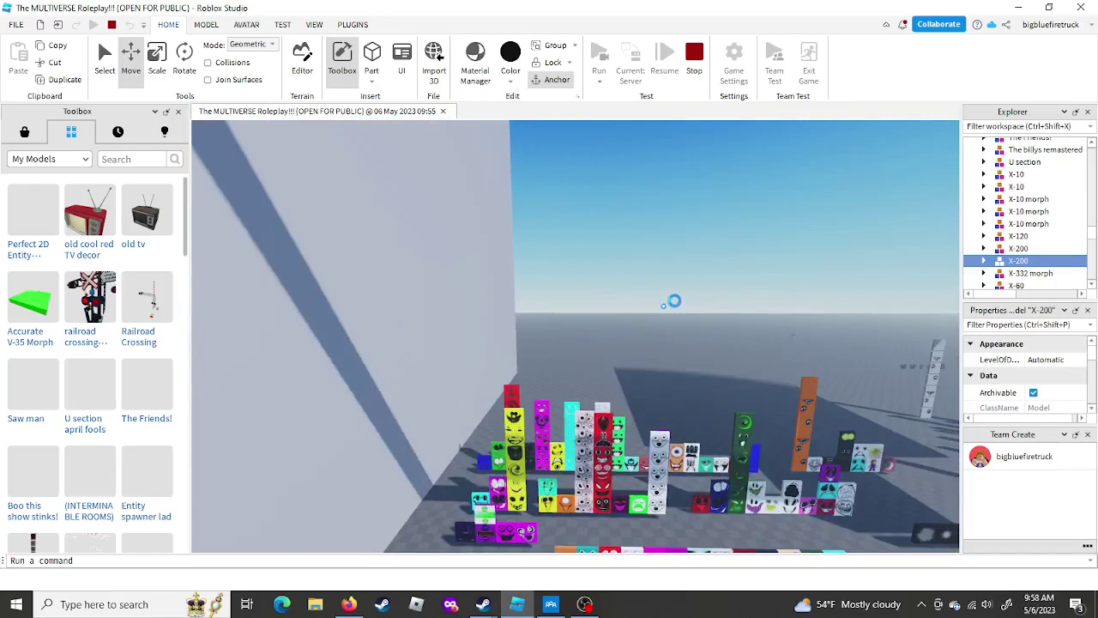
pyautogui.press('f')
pyautogui.press('f')
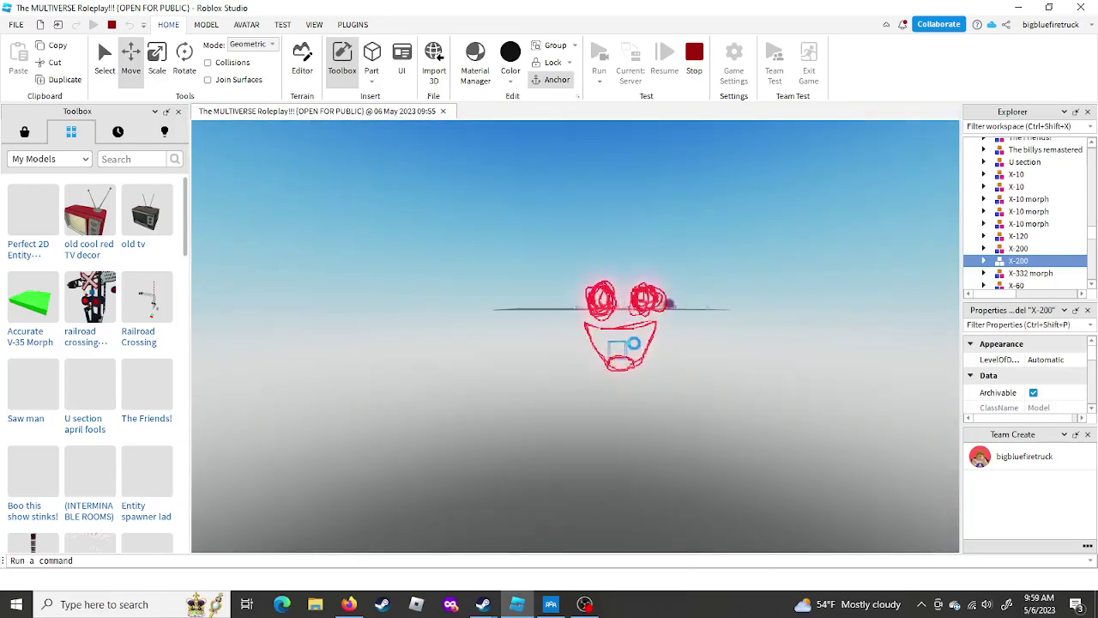
pyautogui.moveTo(607, 301); pyautogui.dragTo(602, 316, button='right')
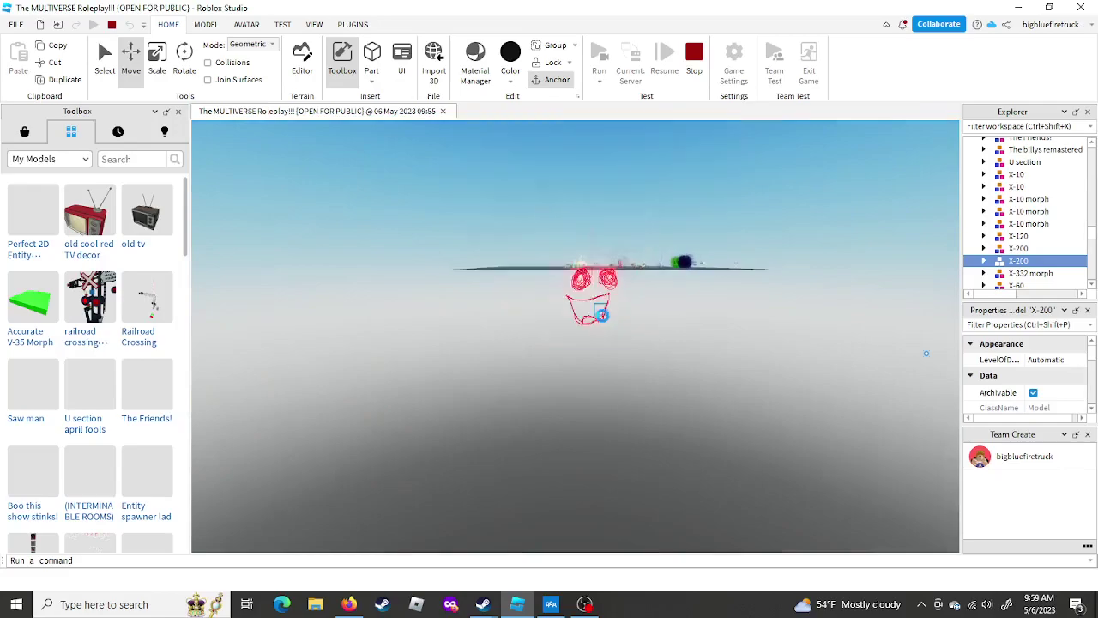
pyautogui.scroll(10, 606, 274)
pyautogui.moveTo(605, 274); pyautogui.dragTo(647, 329, button='right')
pyautogui.scroll(-6, 603, 280)
pyautogui.click(647, 330)
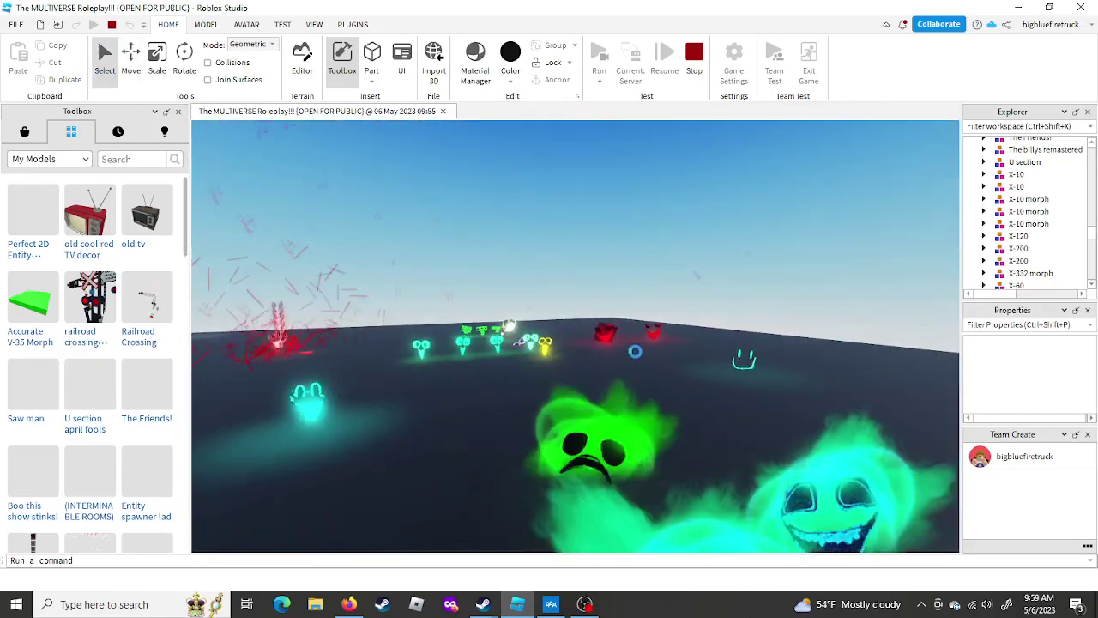
# - Duplicate the The Friends! model standing on the dark baseplate
pyautogui.press('w')
pyautogui.moveTo(566, 251); pyautogui.dragTo(556, 267, button='right')
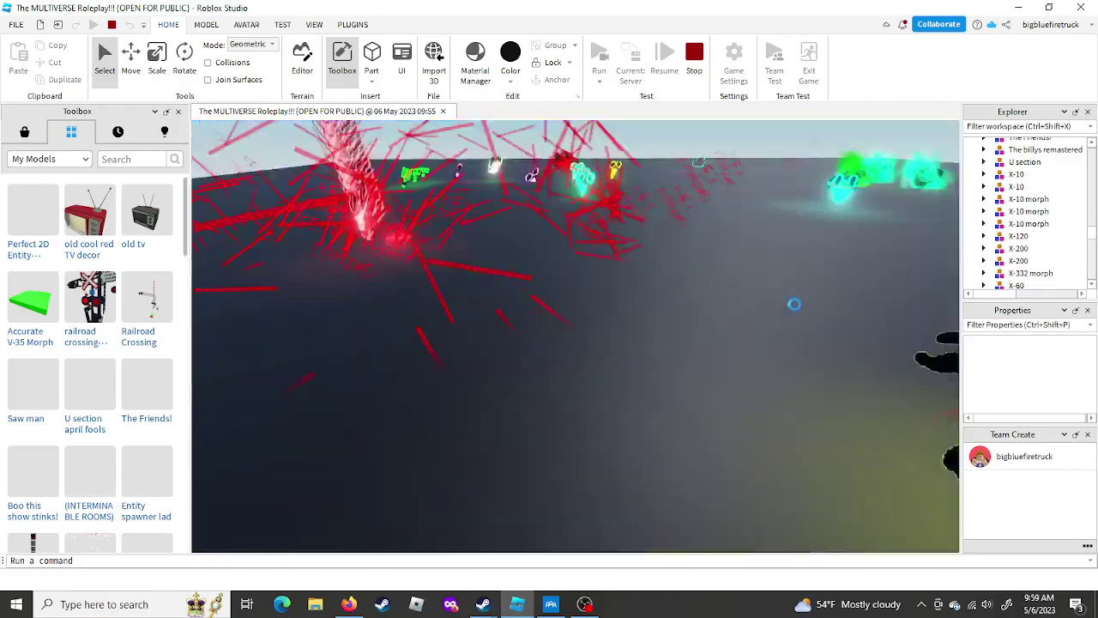
pyautogui.press('s')
pyautogui.moveTo(795, 304); pyautogui.dragTo(795, 297, button='right')
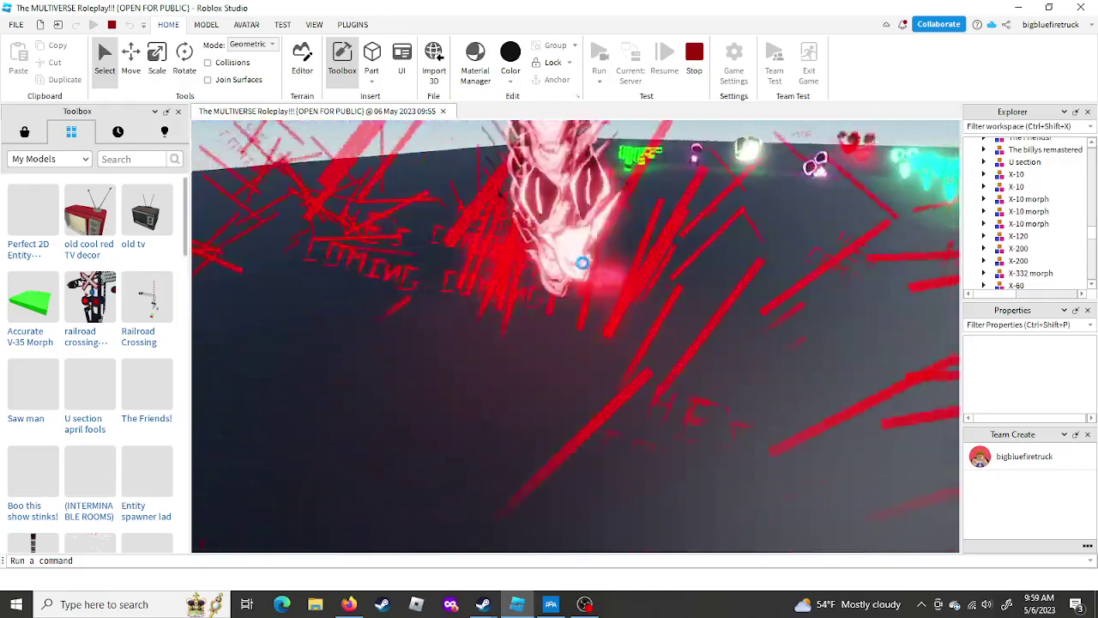
pyautogui.press('s')
pyautogui.moveTo(601, 274); pyautogui.dragTo(601, 275, button='right')
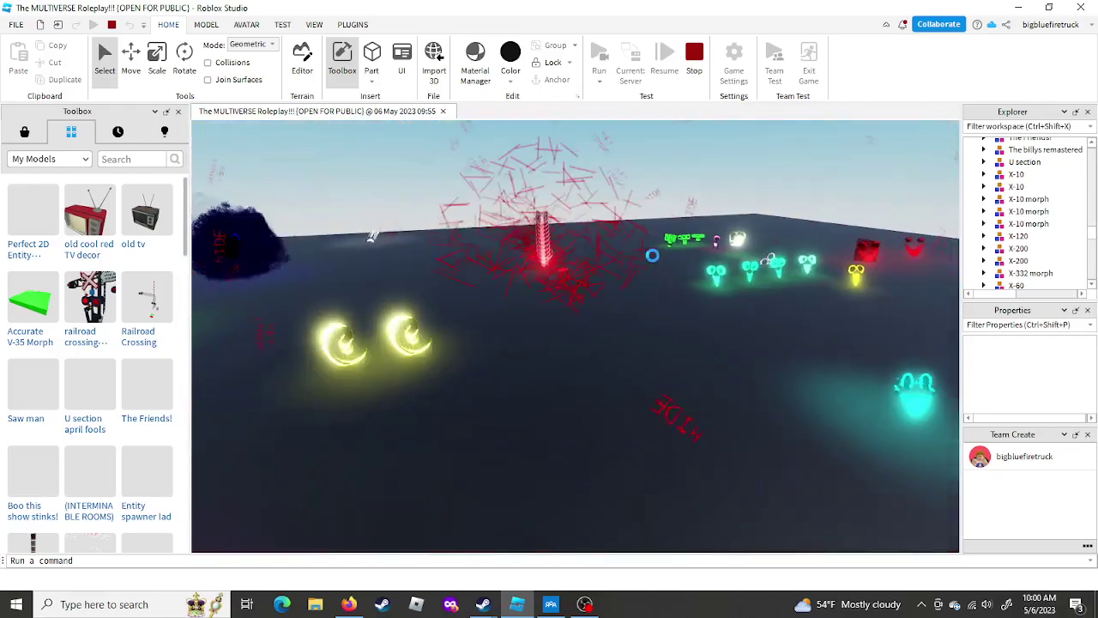
pyautogui.click(772, 308)
pyautogui.rightClick(771, 309)
pyautogui.click(806, 96)
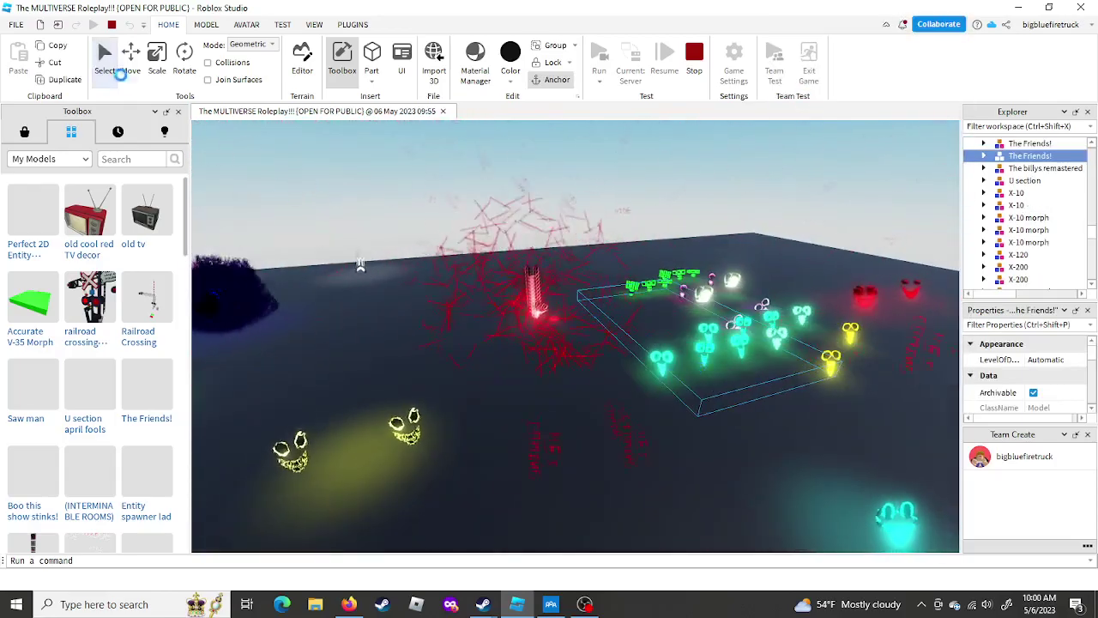
# - Move the duplicated The Friends! model away from the original into empty space beyond the baseplate
pyautogui.click(130, 60)
pyautogui.moveTo(703, 354); pyautogui.dragTo(776, 336)
pyautogui.moveTo(777, 337); pyautogui.dragTo(702, 310, button='right')
pyautogui.press('f')
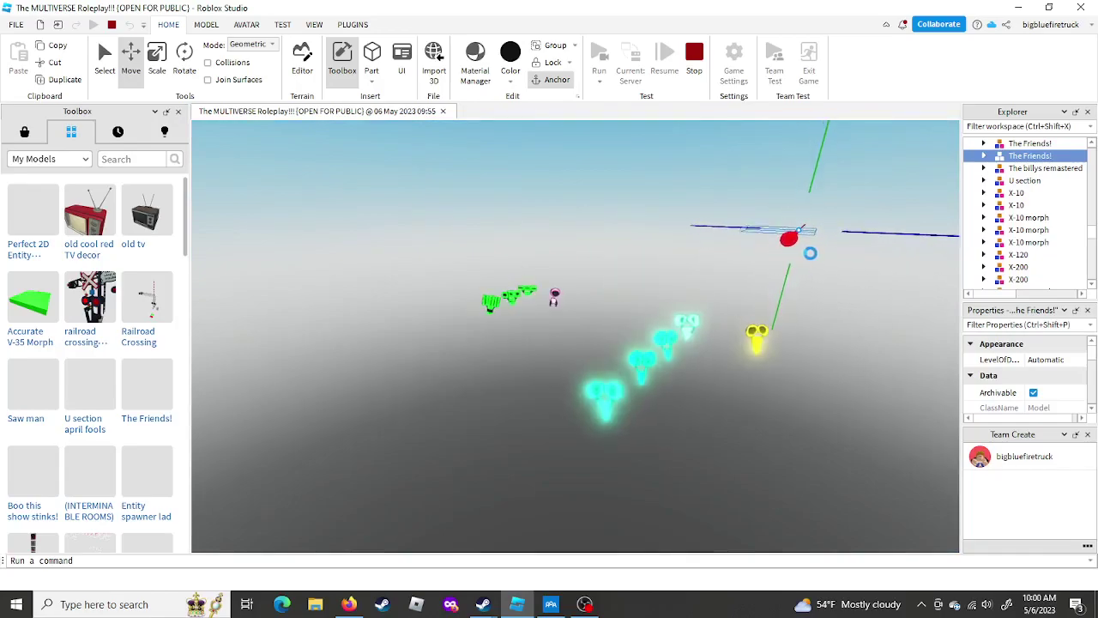
pyautogui.press('f')
pyautogui.scroll(3, 732, 304)
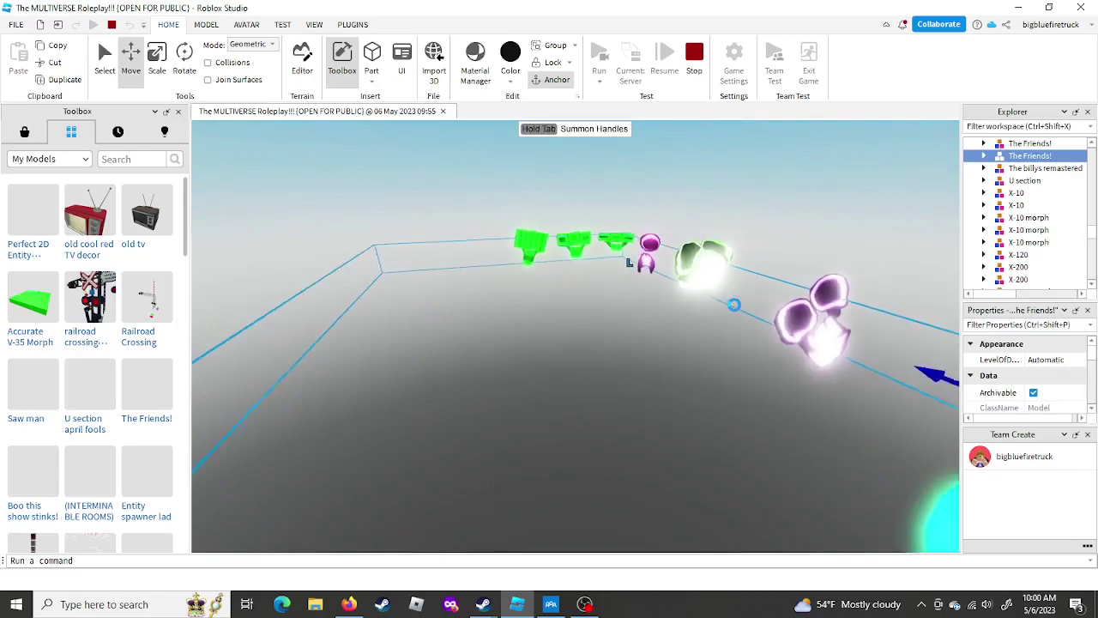
pyautogui.scroll(-3, 732, 304)
# - Ungroup the duplicated The Friends! model into its separate characters
pyautogui.click(559, 363)
pyautogui.press('w')
pyautogui.click(108, 65)
pyautogui.moveTo(755, 248); pyautogui.dragTo(607, 335, button='right')
pyautogui.press('w')
pyautogui.press('w')
pyautogui.press('w')
pyautogui.press('s')
pyautogui.press('w')
pyautogui.press('w')
pyautogui.press('s')
pyautogui.click(607, 336)
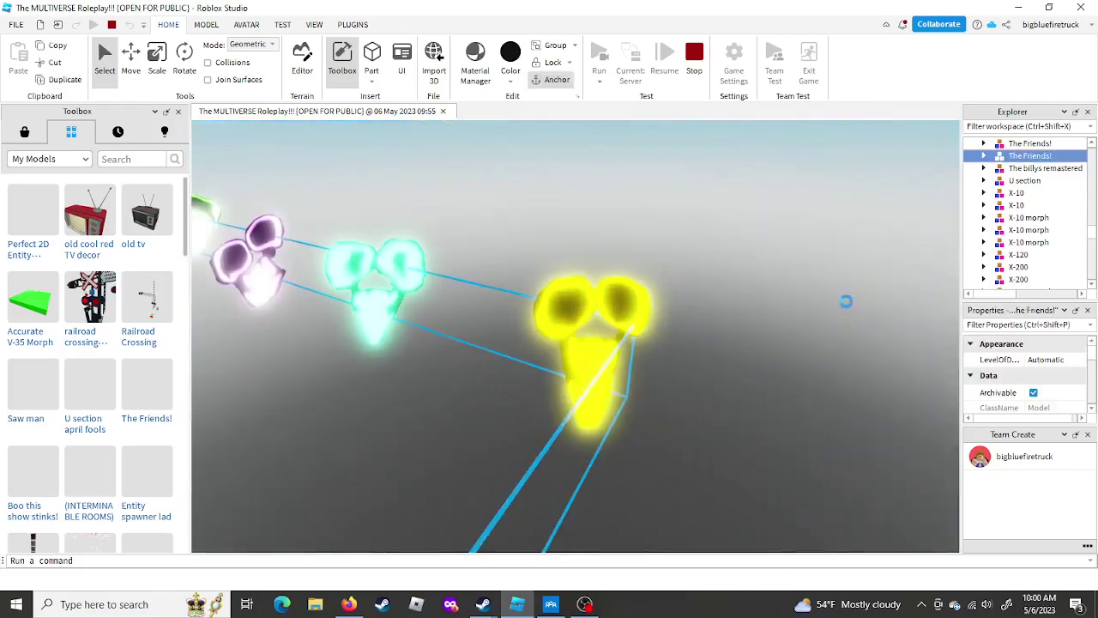
pyautogui.rightClick(838, 222)
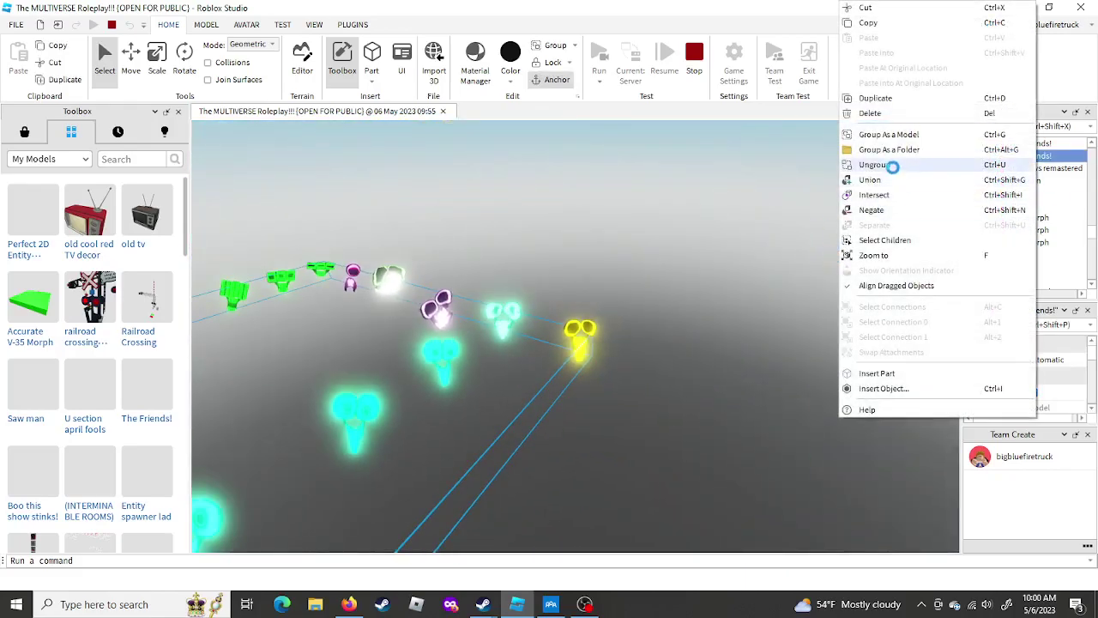
pyautogui.click(890, 163)
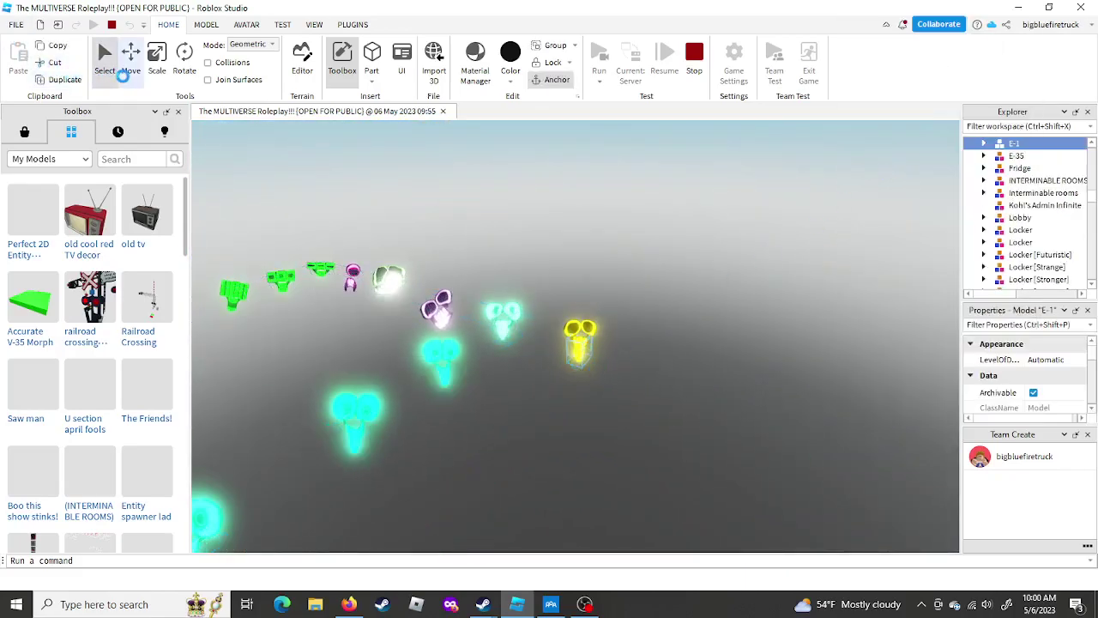
# - Move the yellow E-1 model and the four cyan XE-1 versions far away from the other ungrouped characters
pyautogui.moveTo(544, 396); pyautogui.dragTo(714, 207)
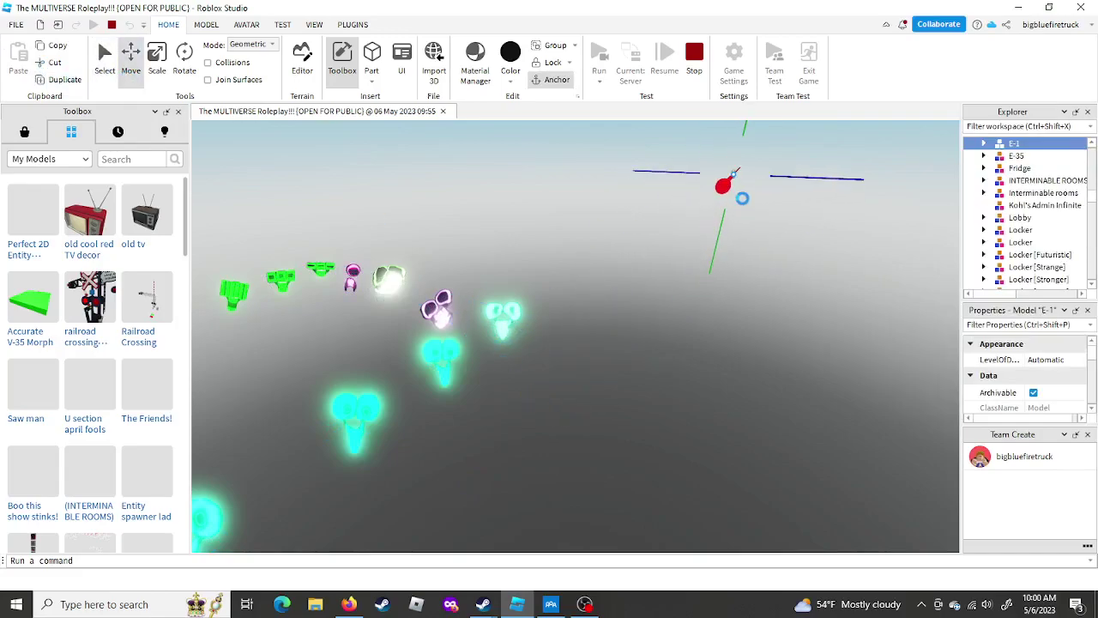
pyautogui.moveTo(742, 198); pyautogui.dragTo(586, 326, button='right')
pyautogui.scroll(-2, 656, 343)
pyautogui.moveTo(734, 344); pyautogui.dragTo(424, 477)
pyautogui.moveTo(640, 418); pyautogui.dragTo(440, 237)
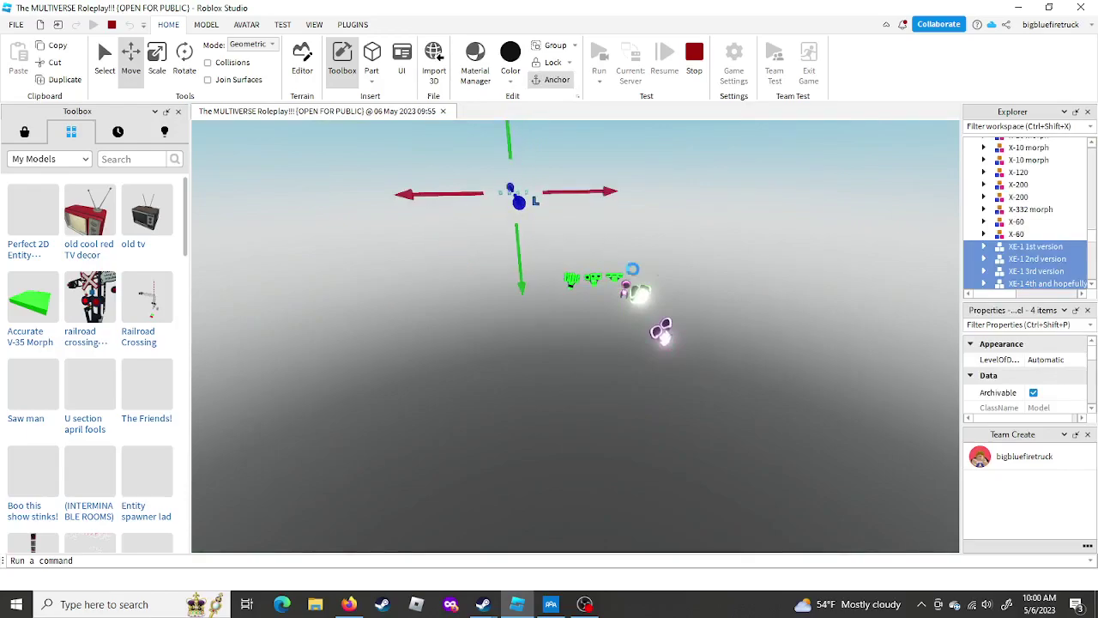
pyautogui.click(725, 296)
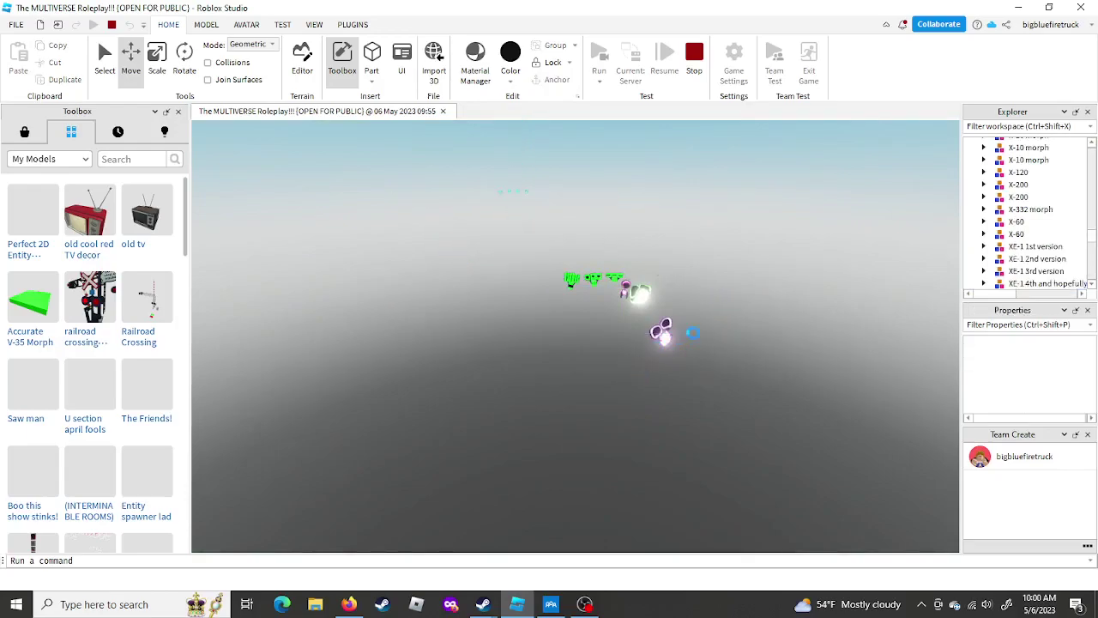
# - Move the glowing purple-and-white character and the glowing white character away from the green and magenta ones
pyautogui.click(668, 329)
pyautogui.moveTo(706, 320); pyautogui.dragTo(450, 299)
pyautogui.moveTo(449, 299); pyautogui.dragTo(468, 294, button='right')
pyautogui.click(592, 272)
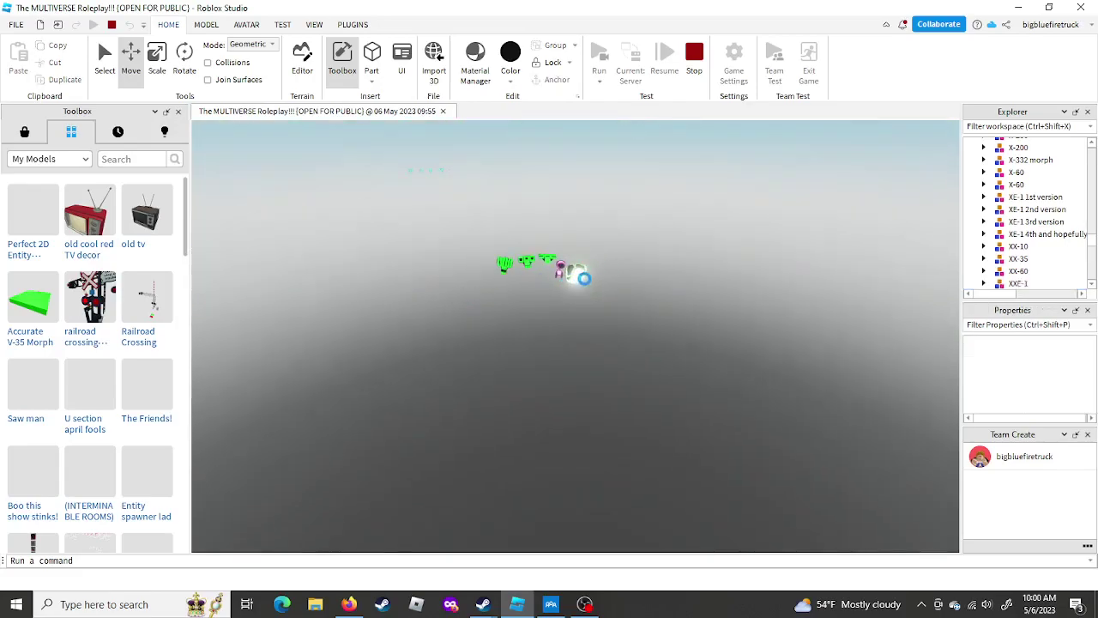
pyautogui.moveTo(567, 297); pyautogui.dragTo(567, 299)
pyautogui.moveTo(623, 322); pyautogui.dragTo(790, 314)
pyautogui.click(566, 369)
pyautogui.moveTo(566, 369); pyautogui.dragTo(560, 371, button='right')
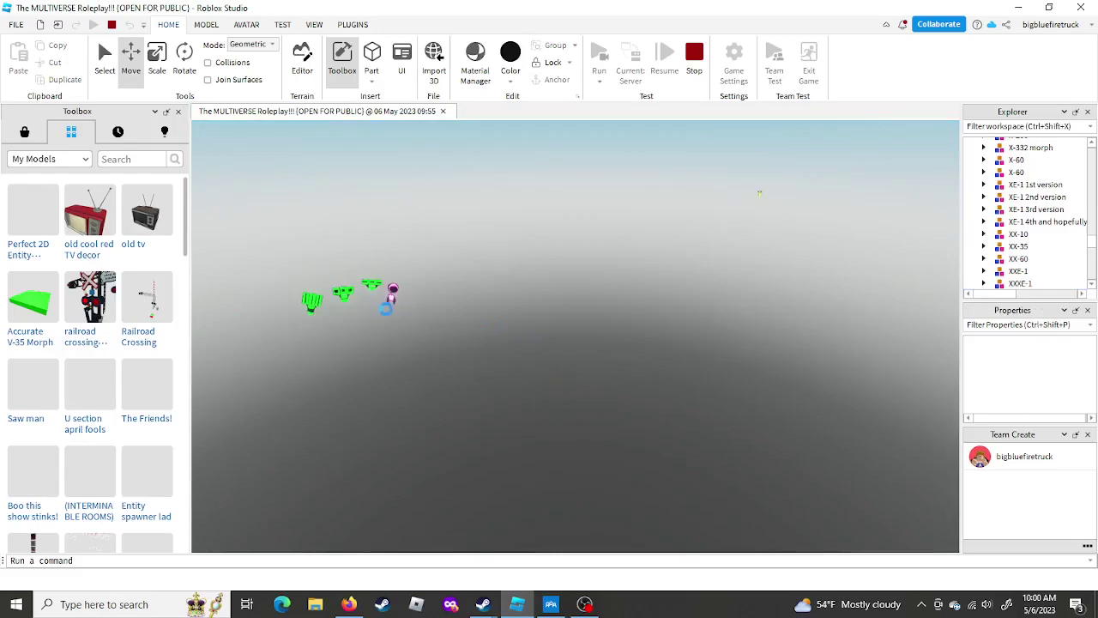
# - Move the magenta DG-1 model away from the green characters into open space
pyautogui.click(395, 300)
pyautogui.moveTo(397, 299); pyautogui.dragTo(290, 266)
pyautogui.moveTo(317, 274); pyautogui.dragTo(321, 275, button='right')
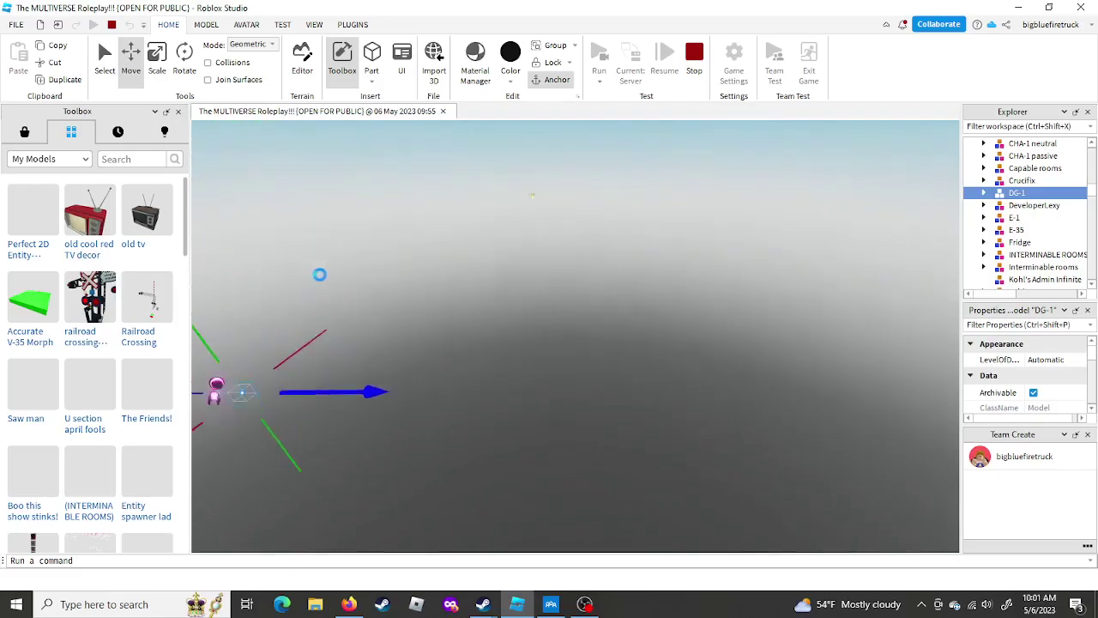
pyautogui.moveTo(434, 254); pyautogui.dragTo(502, 282)
pyautogui.moveTo(671, 342); pyautogui.dragTo(583, 275)
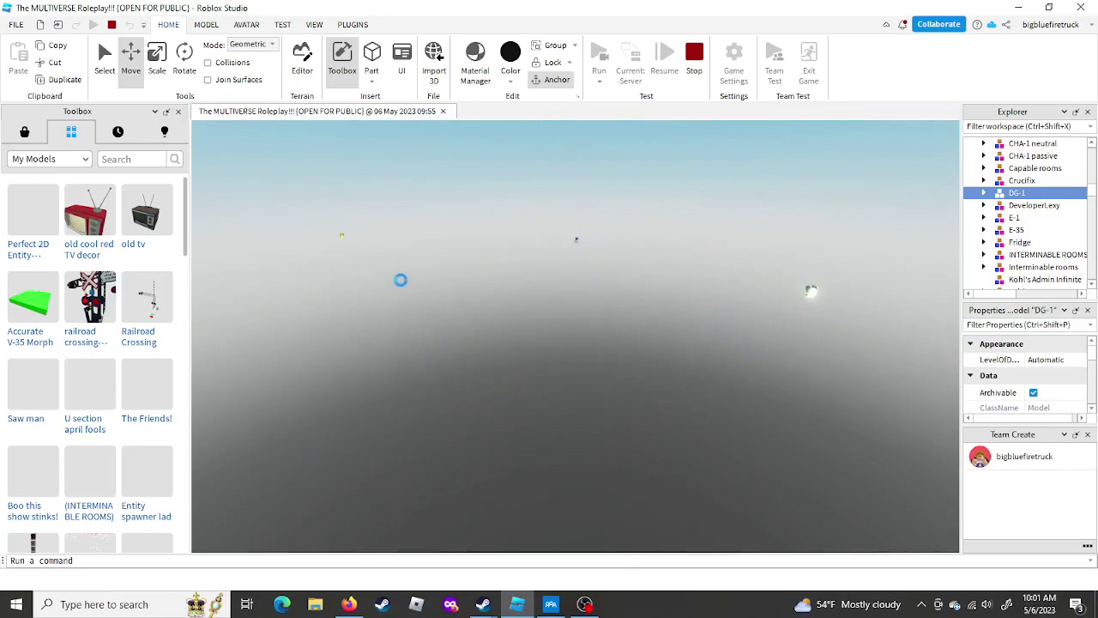
# - Delete the ungrouped yellow E-1 model
pyautogui.click(402, 282)
pyautogui.scroll(-3, 446, 275)
pyautogui.click(575, 333)
pyautogui.scroll(-2, 576, 335)
pyautogui.moveTo(576, 335); pyautogui.dragTo(812, 247, button='right')
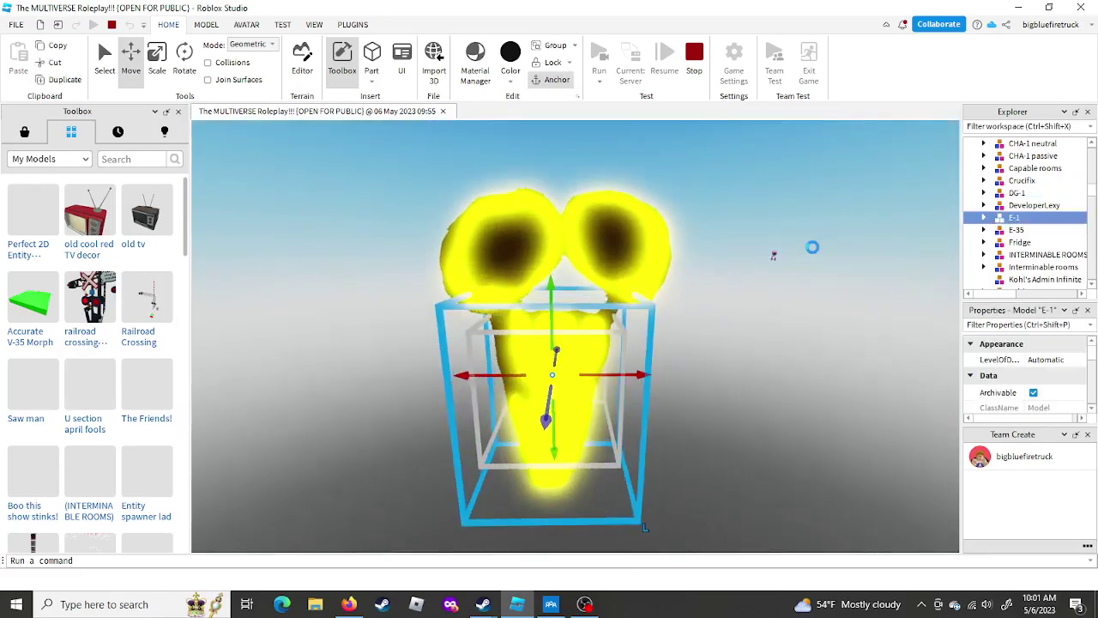
pyautogui.click(812, 248)
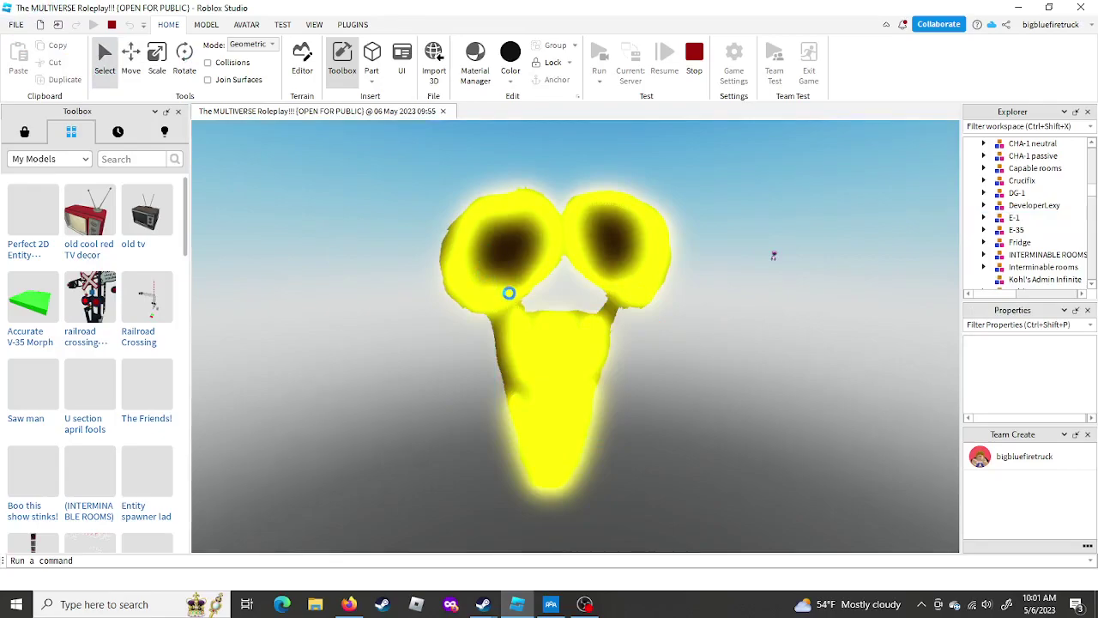
pyautogui.click(515, 294)
pyautogui.rightClick(553, 349)
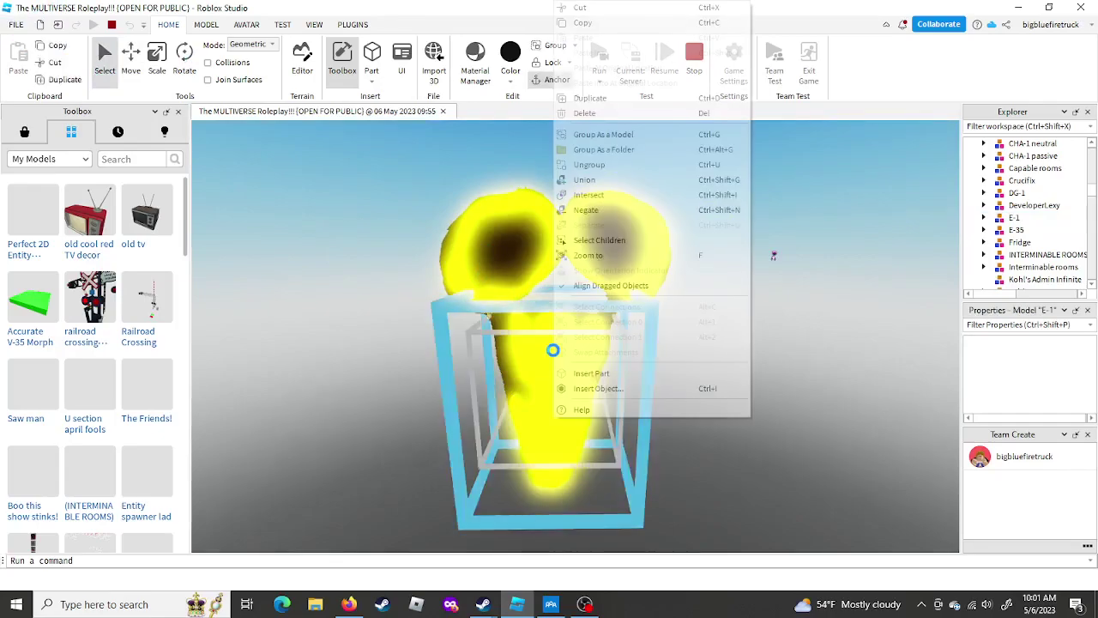
pyautogui.click(583, 112)
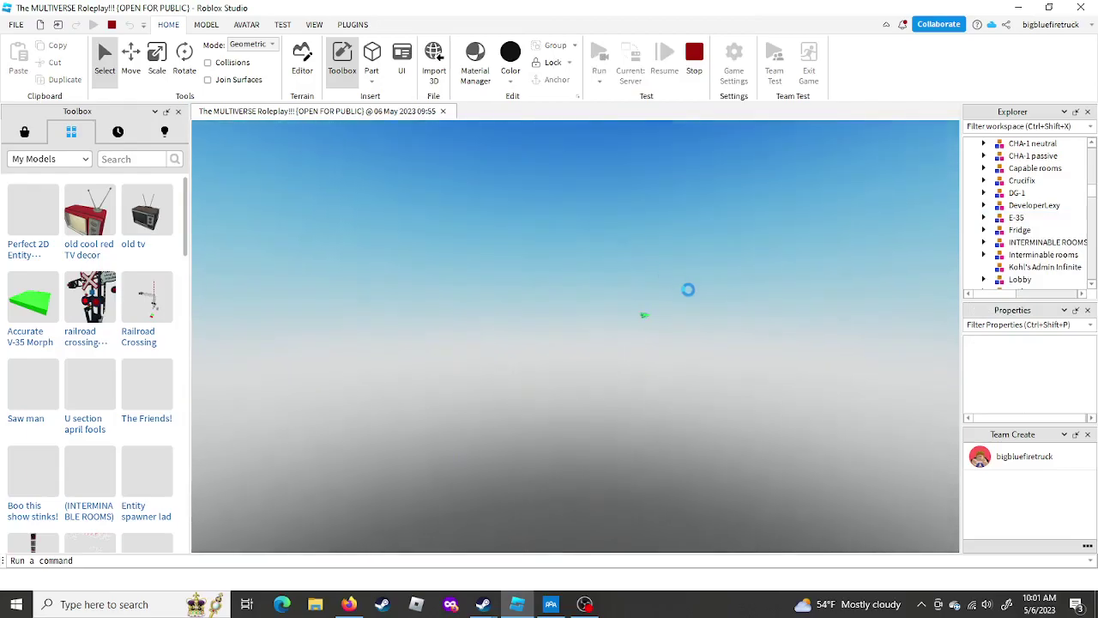
# - Delete the four ungrouped cyan XE-1 models, from the 1st version to the 4th version
pyautogui.moveTo(688, 290); pyautogui.dragTo(688, 290, button='right')
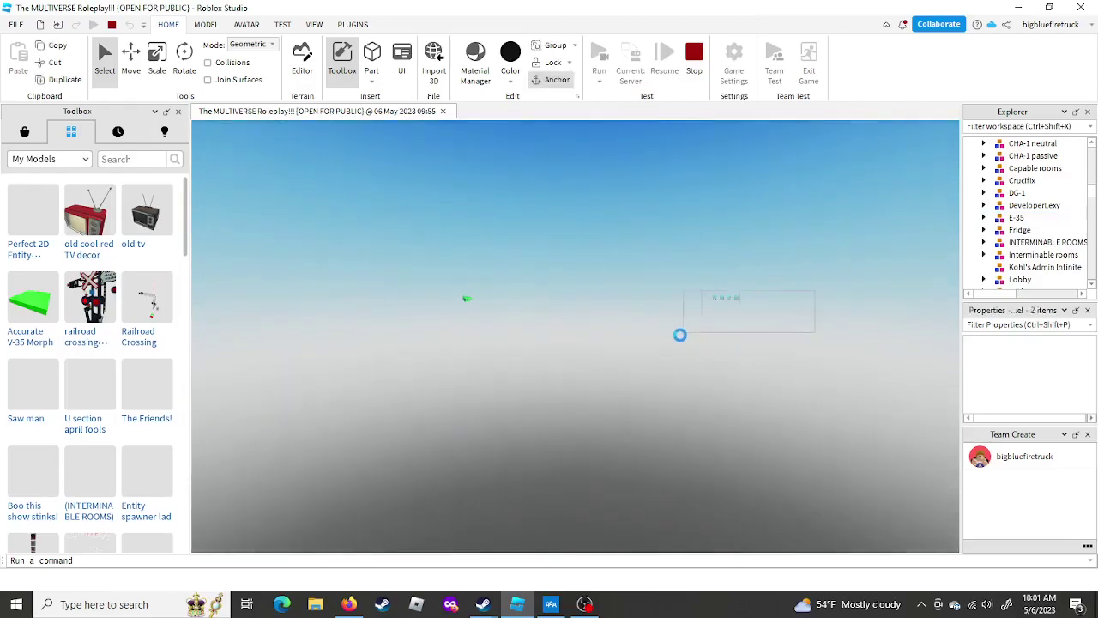
pyautogui.moveTo(679, 335); pyautogui.dragTo(682, 338)
pyautogui.press('f')
pyautogui.click(733, 422)
pyautogui.scroll(3, 733, 421)
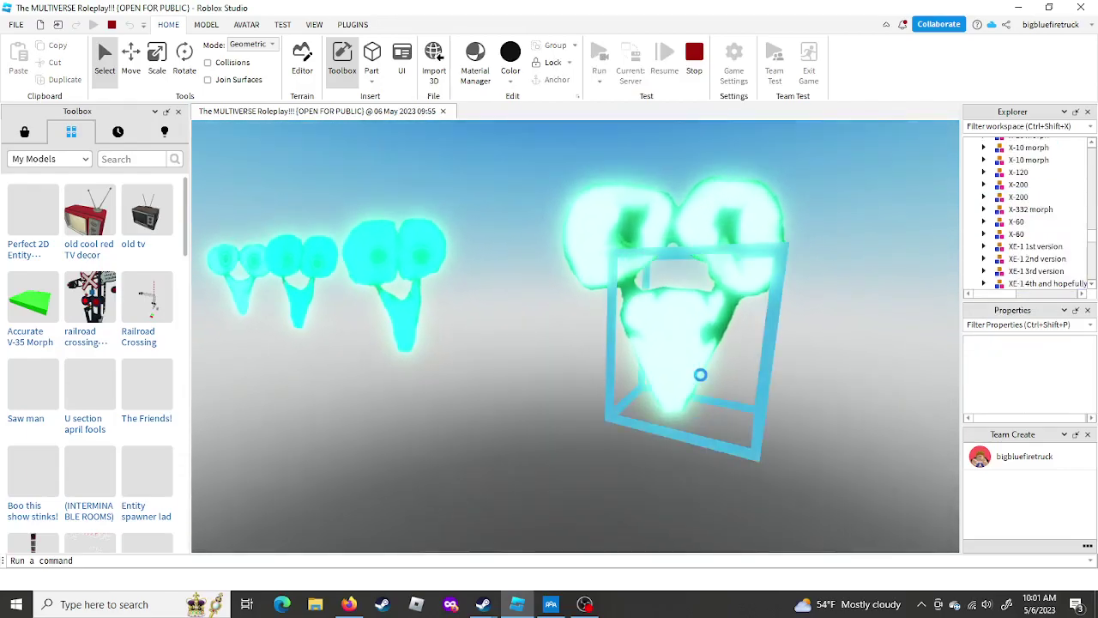
pyautogui.rightClick(699, 376)
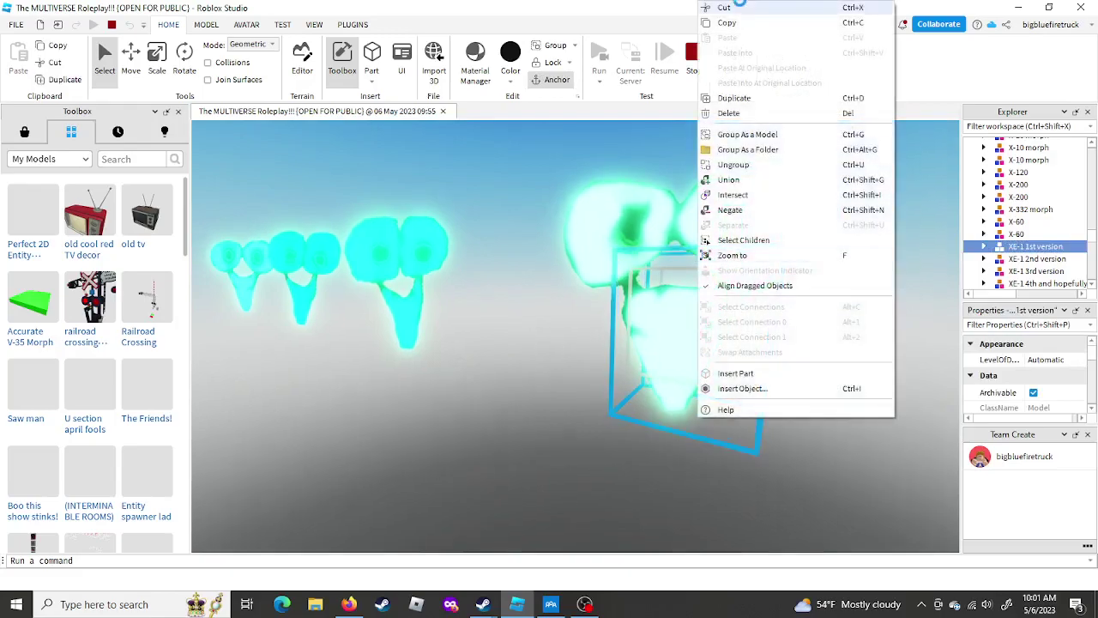
pyautogui.click(772, 113)
pyautogui.rightClick(591, 363)
pyautogui.click(647, 112)
pyautogui.rightClick(647, 211)
pyautogui.click(687, 113)
pyautogui.rightClick(538, 283)
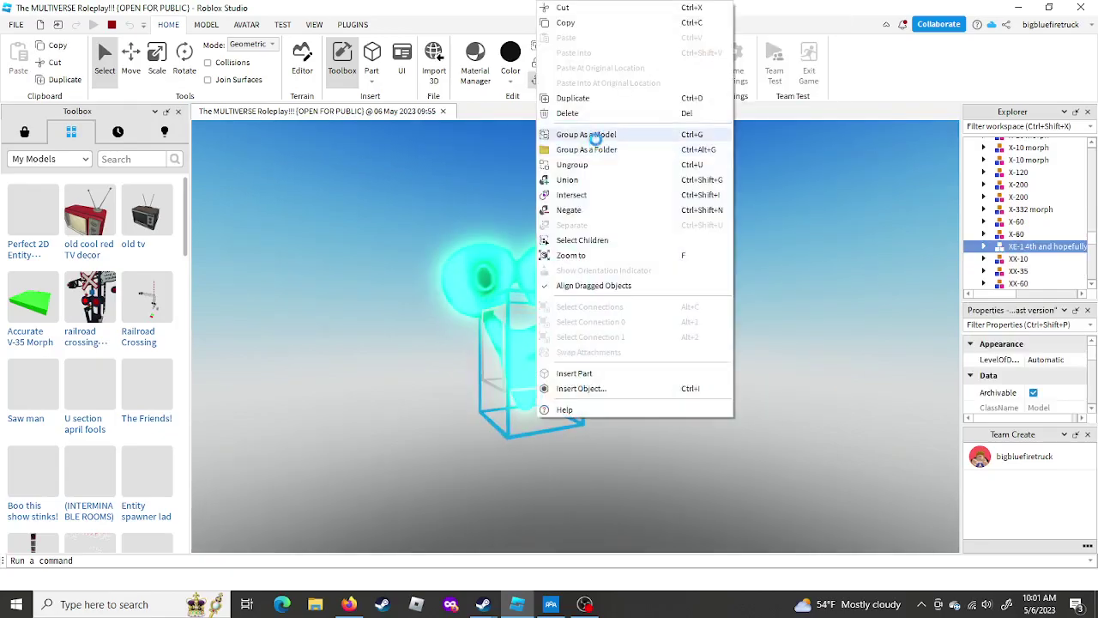
pyautogui.click(589, 113)
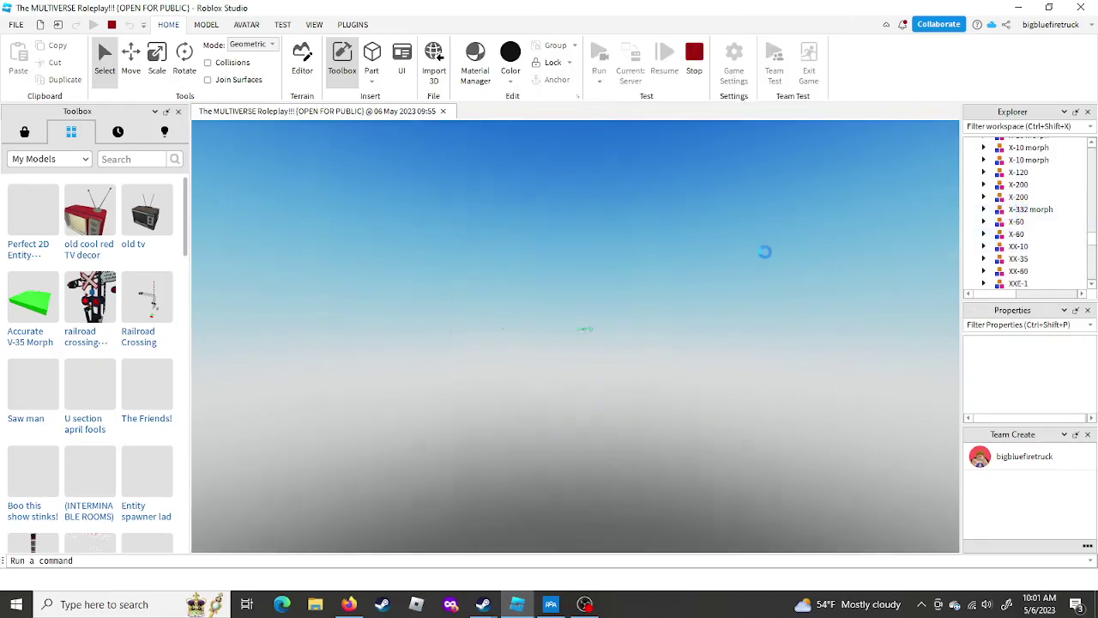
pyautogui.moveTo(765, 251); pyautogui.dragTo(740, 257, button='right')
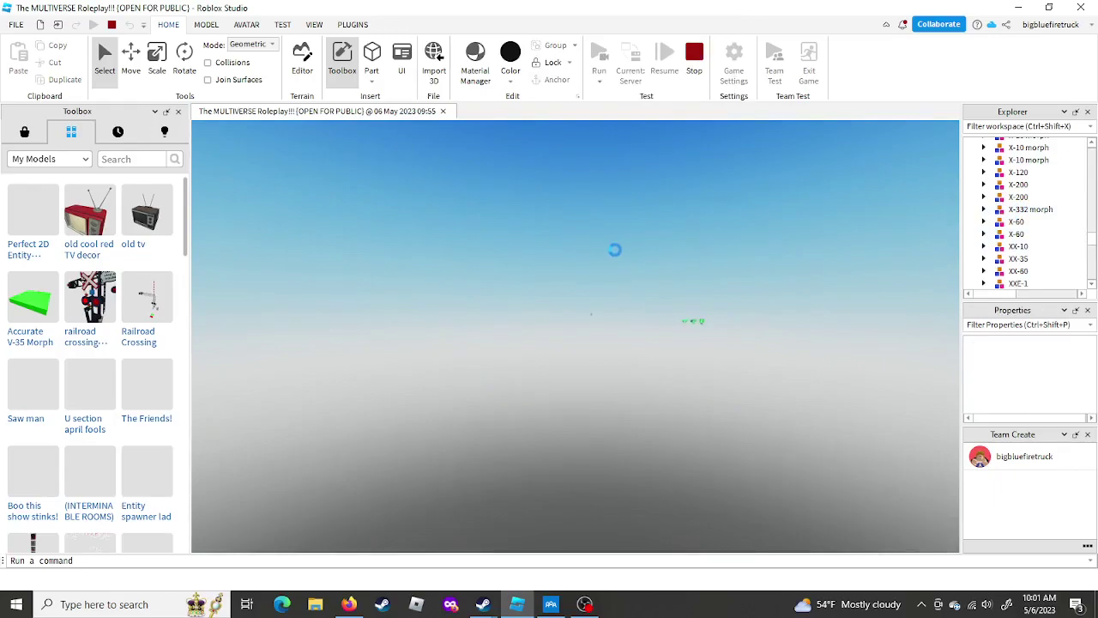
# - Zoom in on the magenta DG-1 model and preview the Buzz sound inside its HumanoidRootPart
pyautogui.press('f')
pyautogui.click(760, 323)
pyautogui.moveTo(760, 323); pyautogui.dragTo(760, 341, button='right')
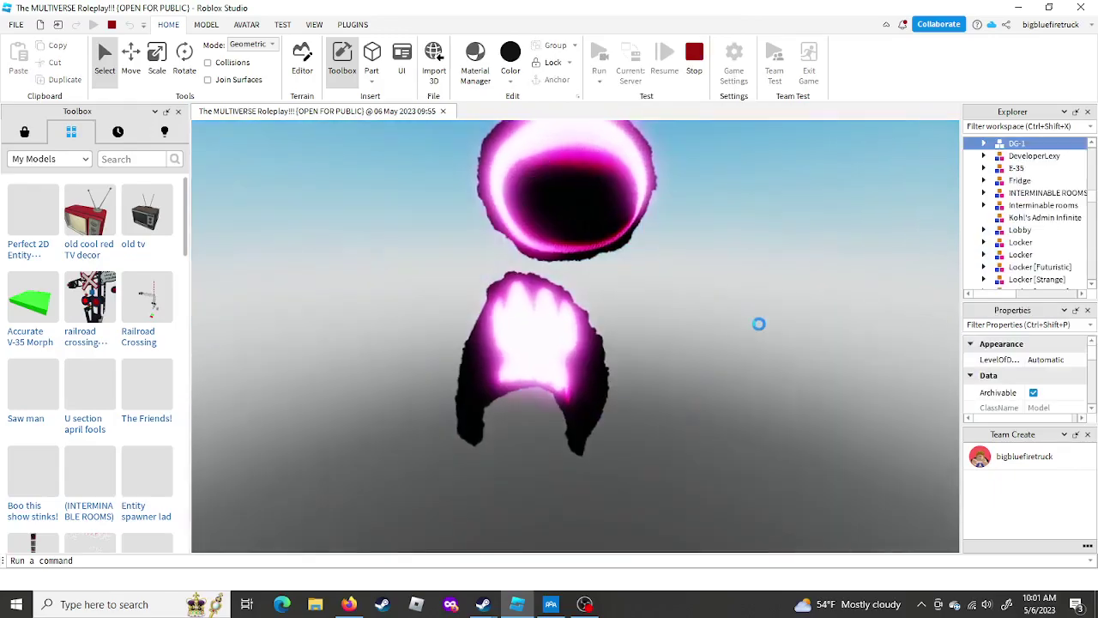
pyautogui.scroll(-1, 760, 324)
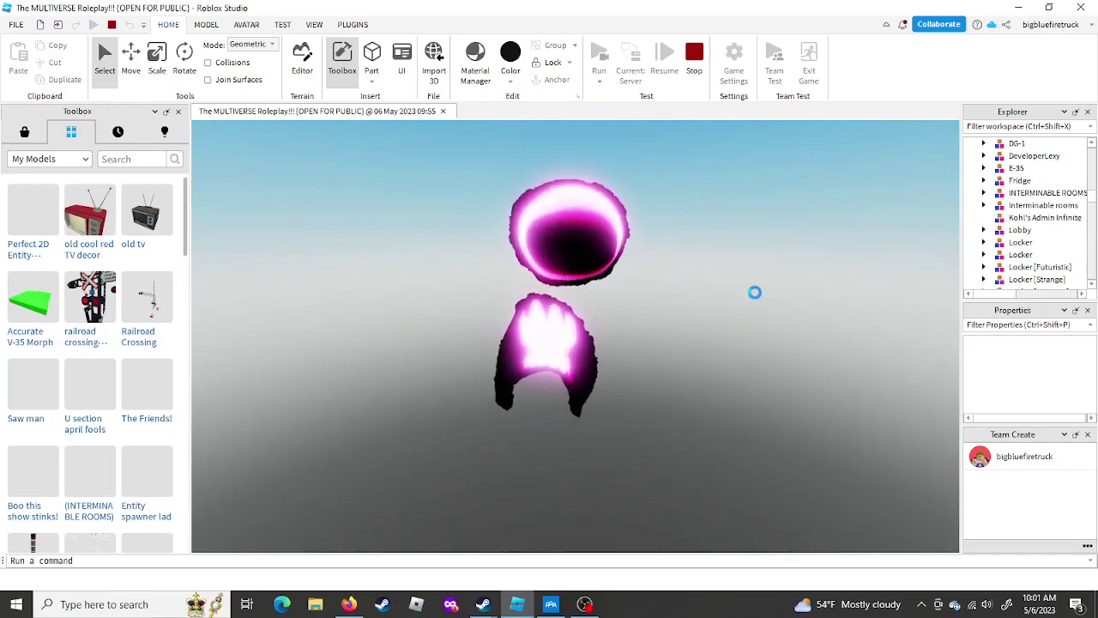
pyautogui.click(563, 318)
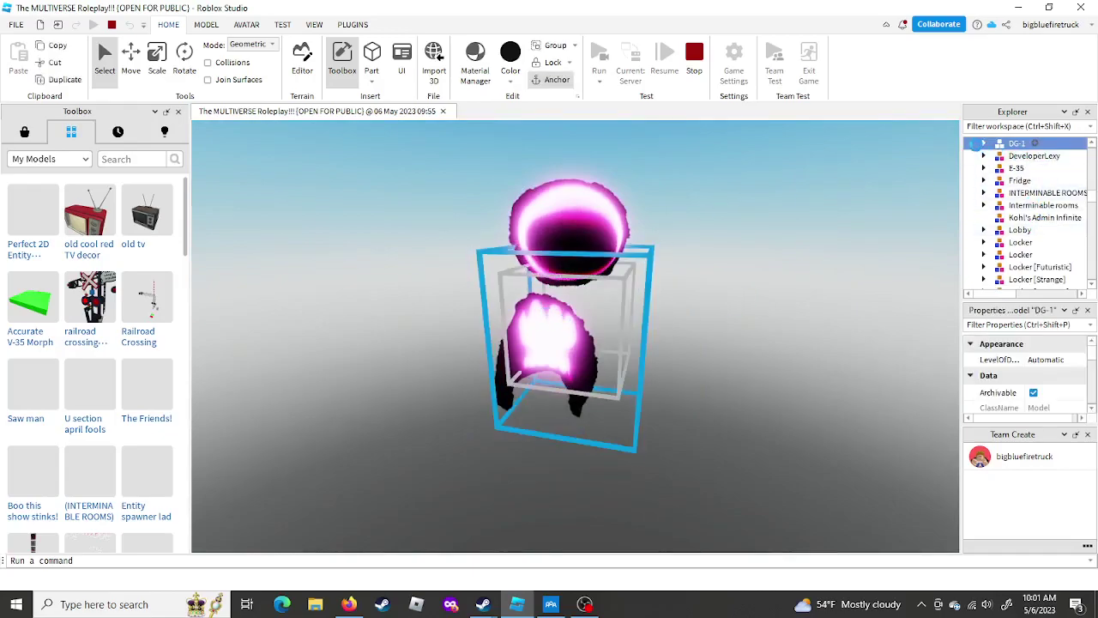
pyautogui.click(983, 143)
pyautogui.scroll(-4, 1003, 176)
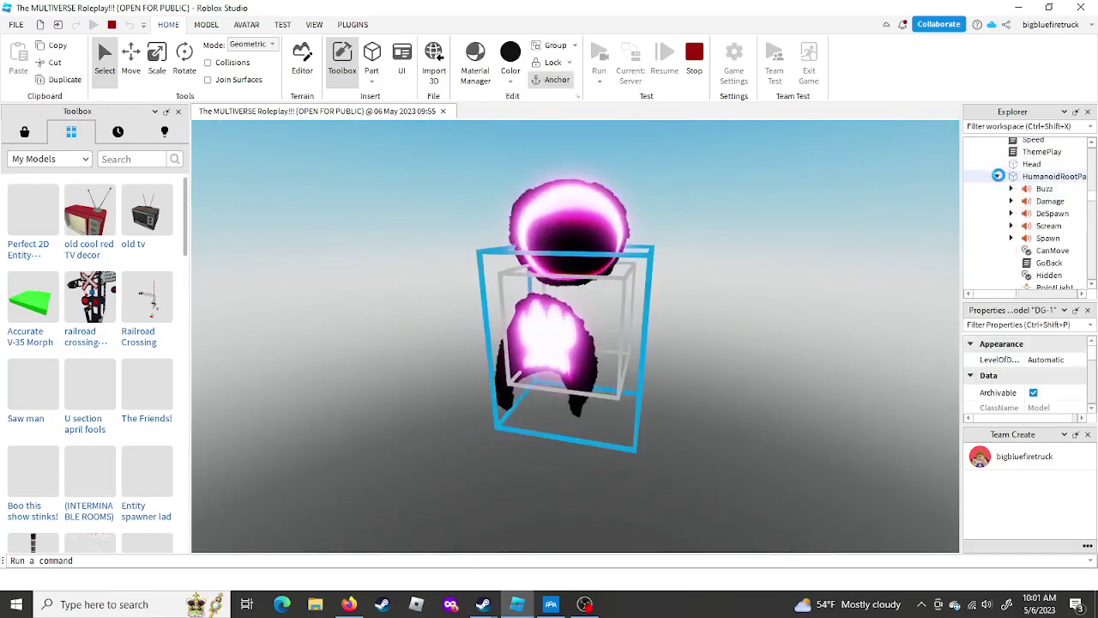
pyautogui.click(1044, 189)
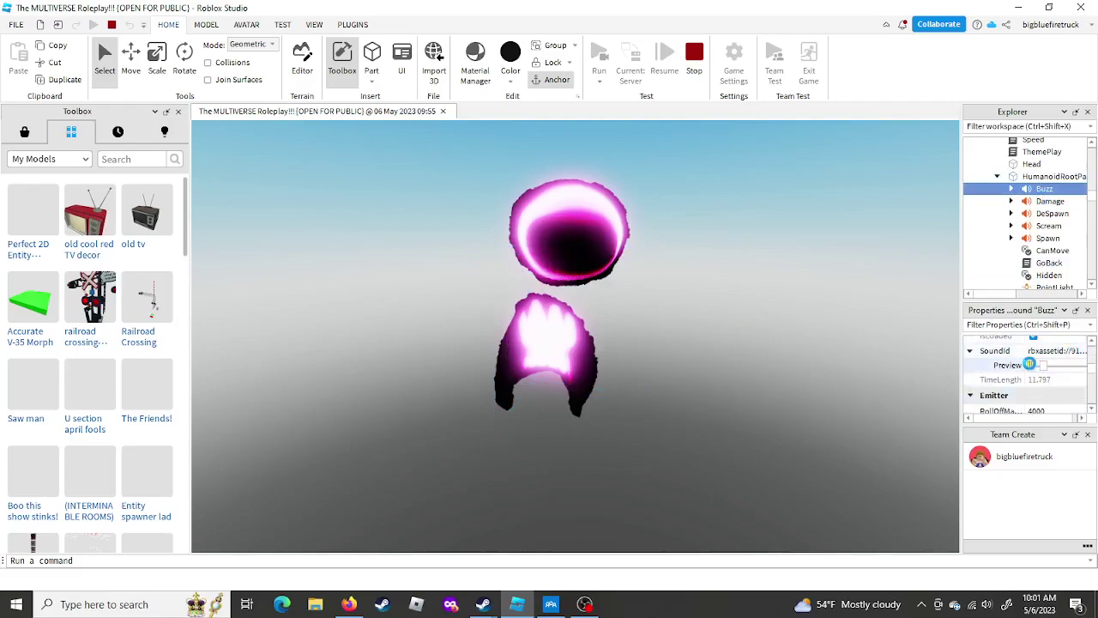
pyautogui.click(783, 349)
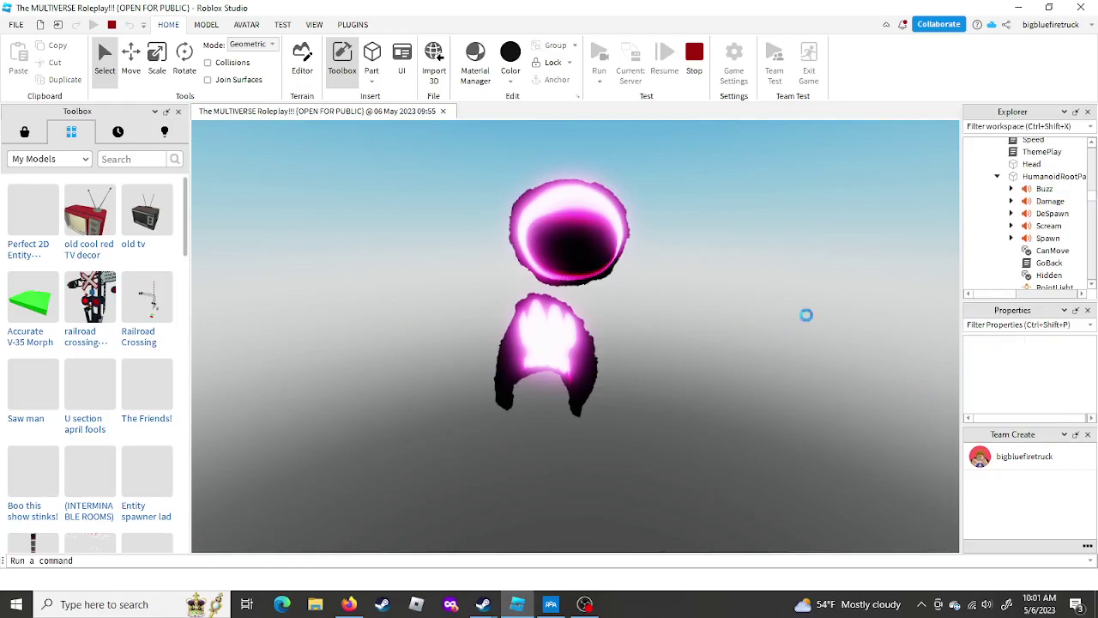
# - Inspect the asset properties of DG-1's Spawn sound and collapse its HumanoidRootPart
pyautogui.click(1049, 239)
pyautogui.scroll(-5, 1036, 401)
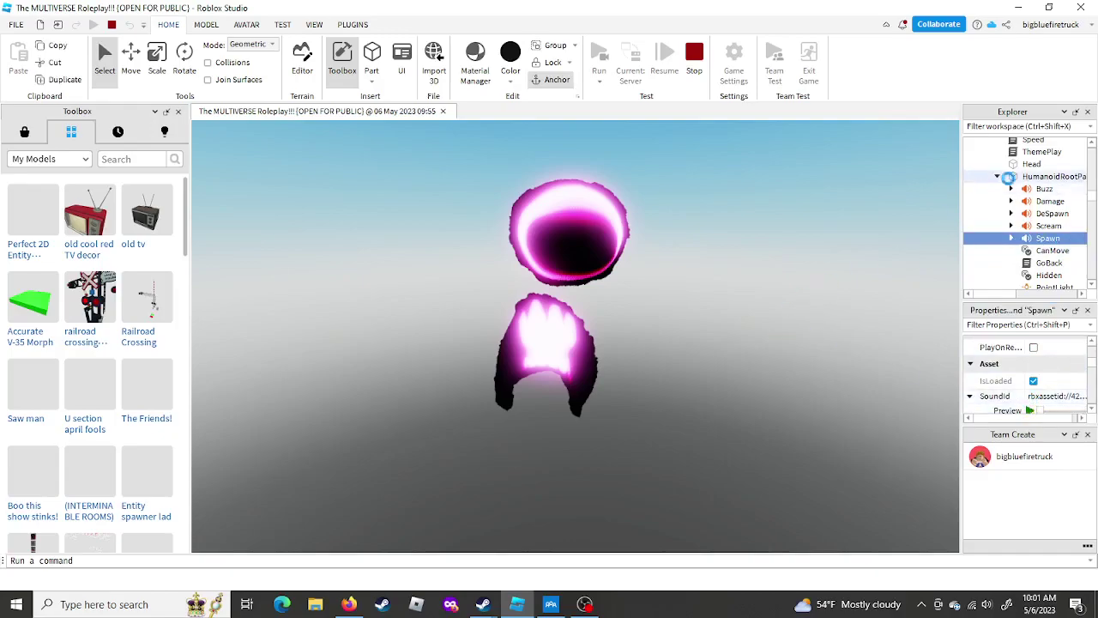
pyautogui.click(997, 176)
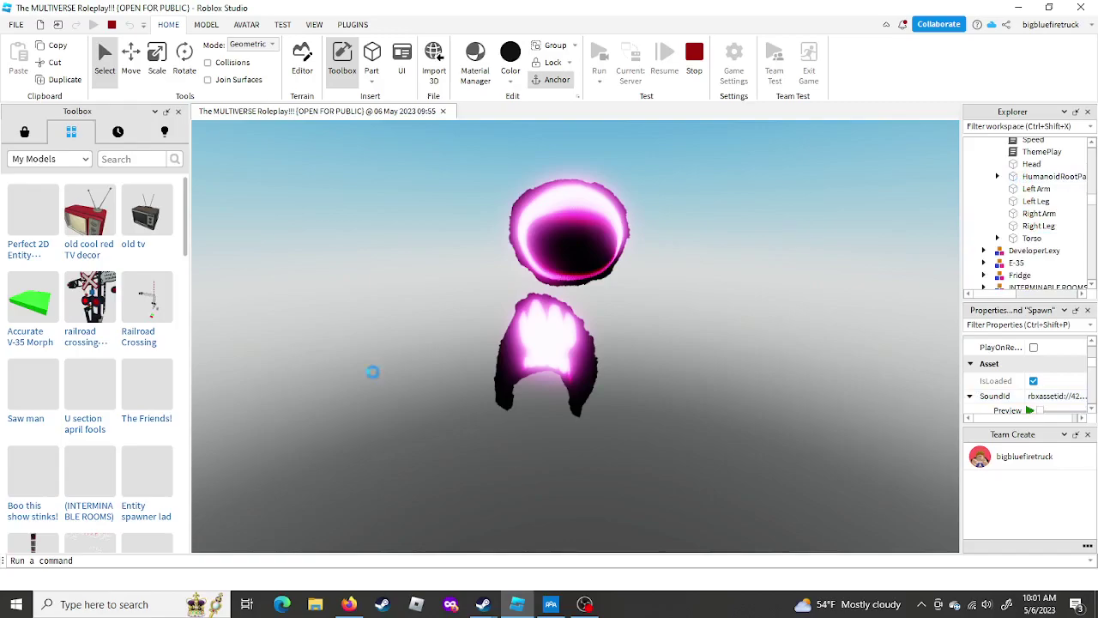
# - Delete the magenta DG-1 model
pyautogui.click(576, 387)
pyautogui.rightClick(576, 387)
pyautogui.click(759, 311)
# - Delete the CHA-1 passive model from the group of three green characters
pyautogui.moveTo(766, 290); pyautogui.dragTo(764, 289, button='right')
pyautogui.moveTo(687, 224); pyautogui.dragTo(606, 262)
pyautogui.press('f')
pyautogui.click(747, 306)
pyautogui.click(694, 383)
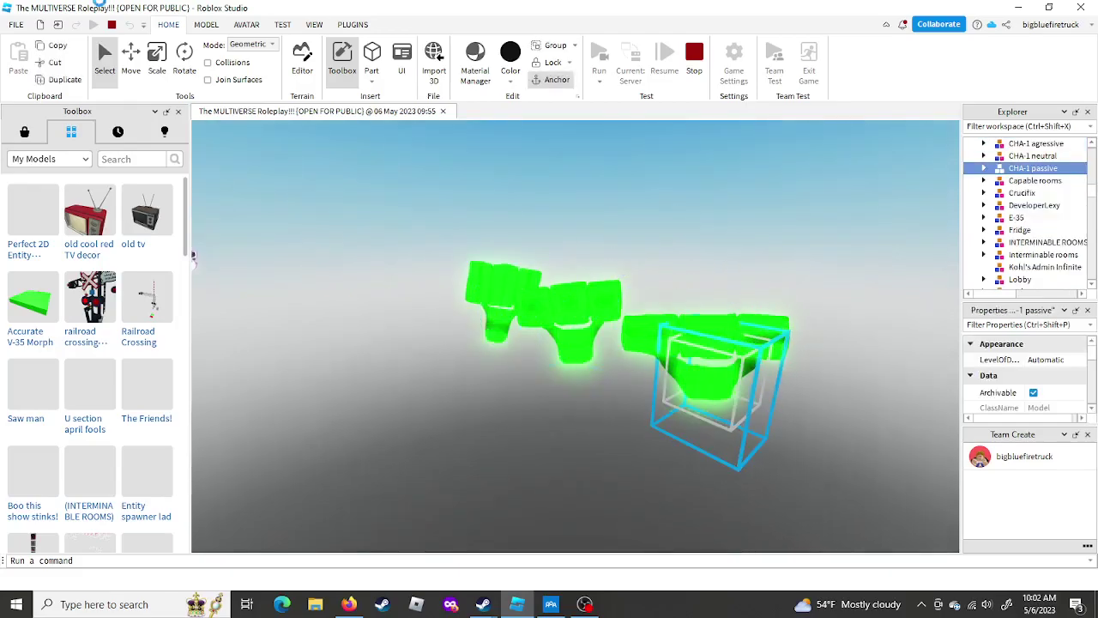
pyautogui.click(130, 58)
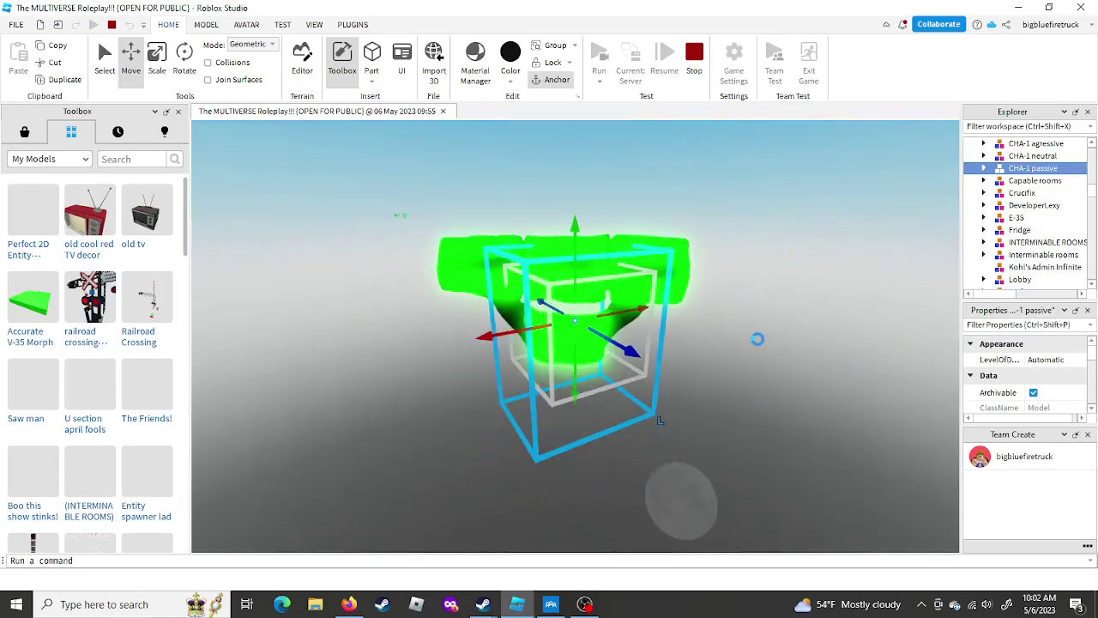
pyautogui.rightClick(758, 339)
pyautogui.click(798, 114)
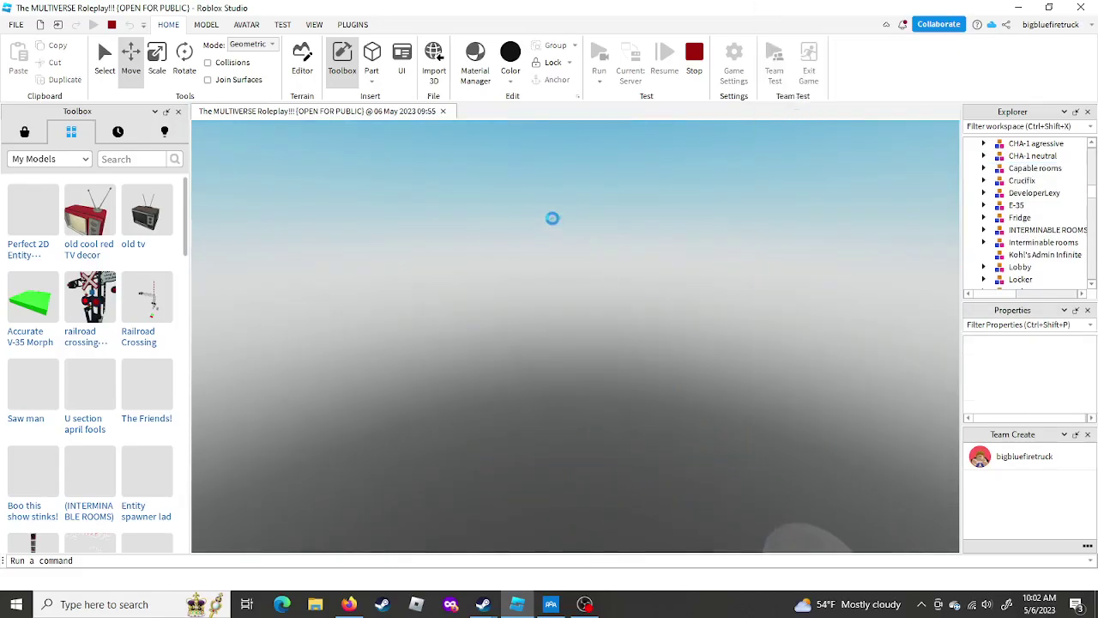
# - Delete the green CHA-1 neutral model
pyautogui.click(553, 220)
pyautogui.press('f')
pyautogui.scroll(-4, 584, 240)
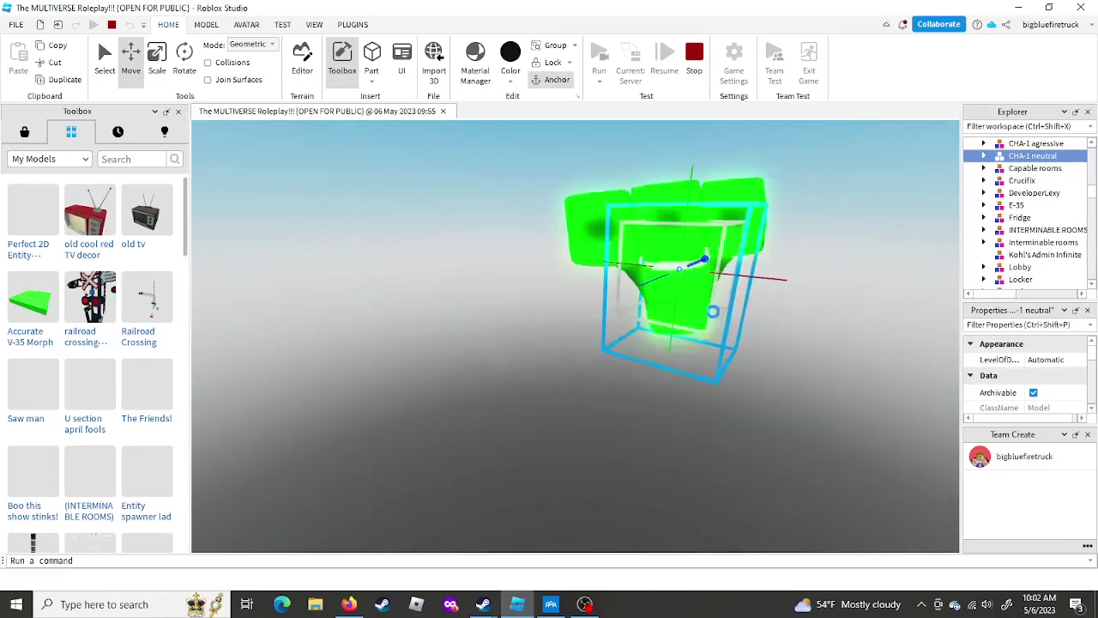
pyautogui.rightClick(690, 321)
pyautogui.click(736, 114)
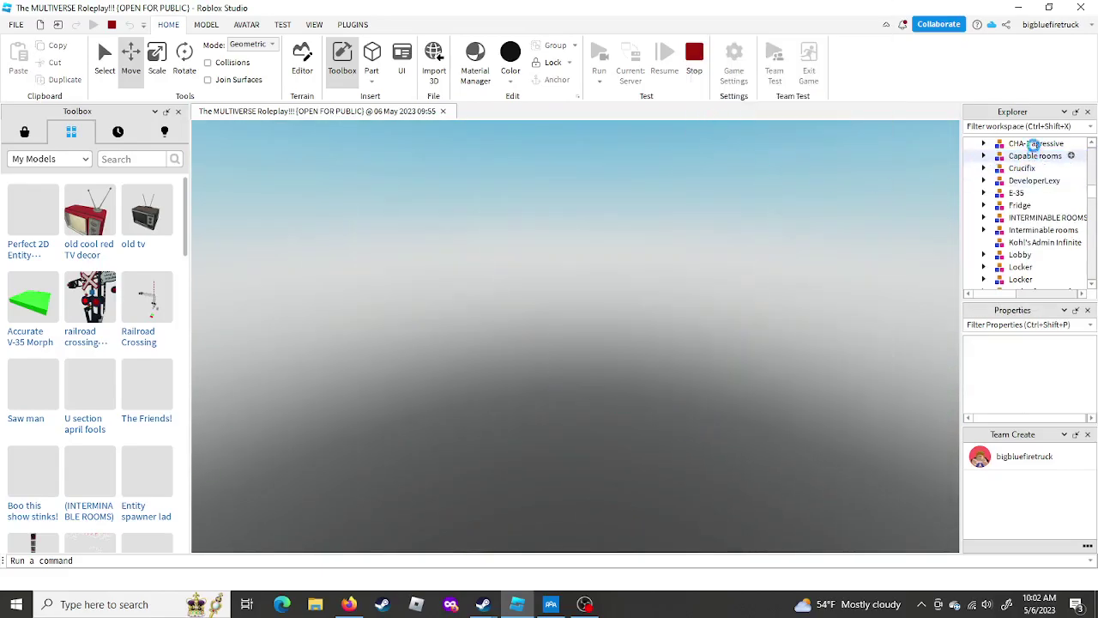
# - Play the Damage sound inside the HumanoidRootPart of the CHA-1 agressive model
pyautogui.click(1034, 144)
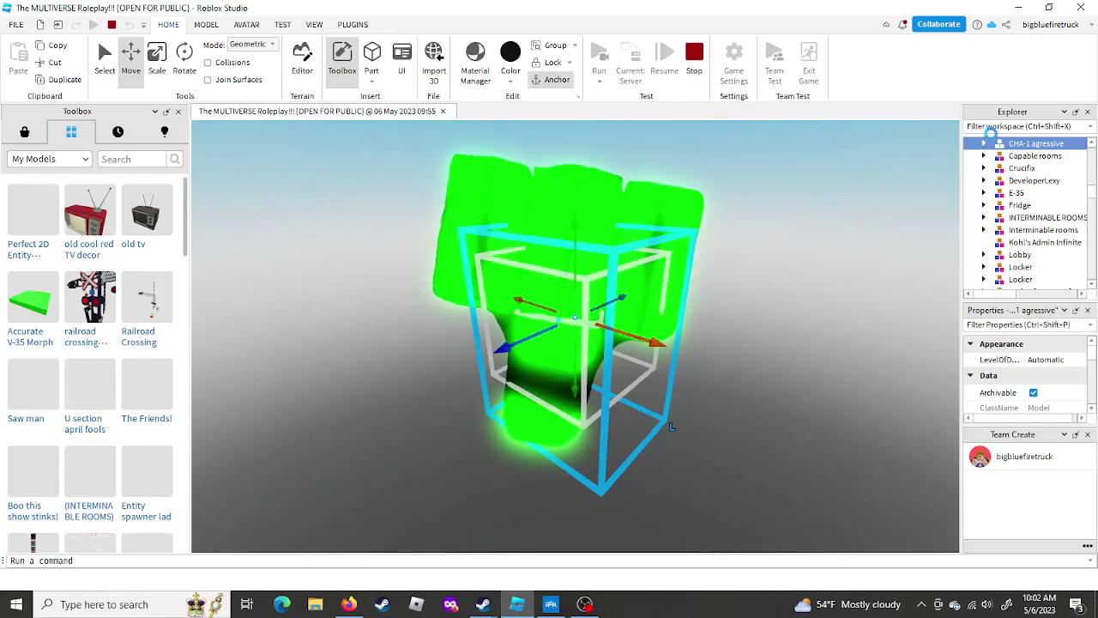
pyautogui.click(984, 143)
pyautogui.scroll(-3, 999, 167)
pyautogui.click(998, 200)
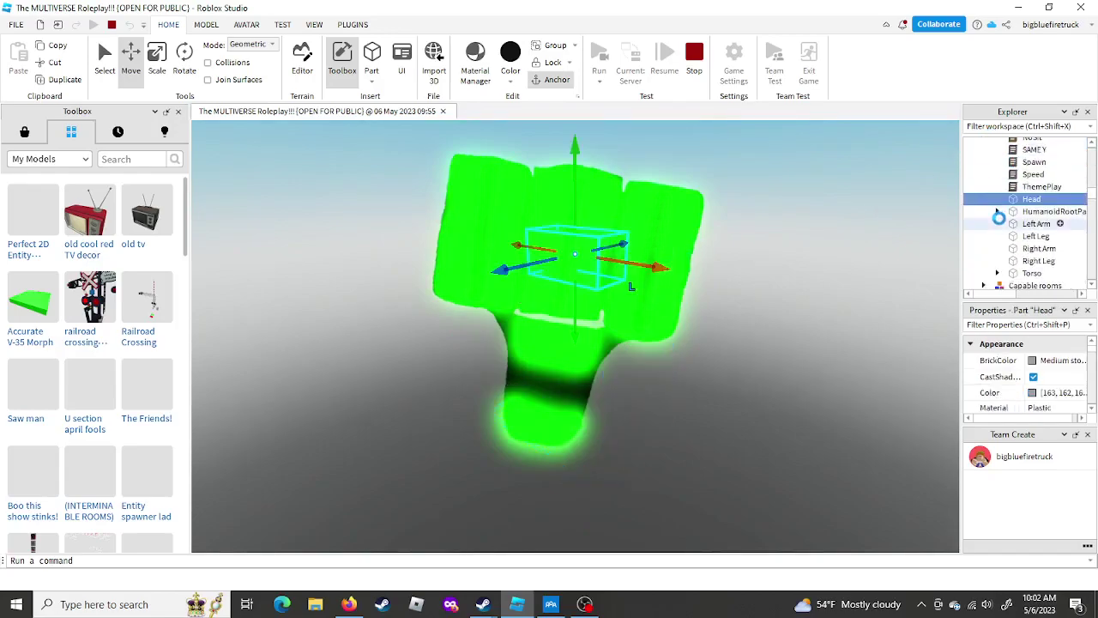
pyautogui.click(999, 219)
pyautogui.click(997, 212)
pyautogui.scroll(-2, 1001, 225)
pyautogui.click(1040, 178)
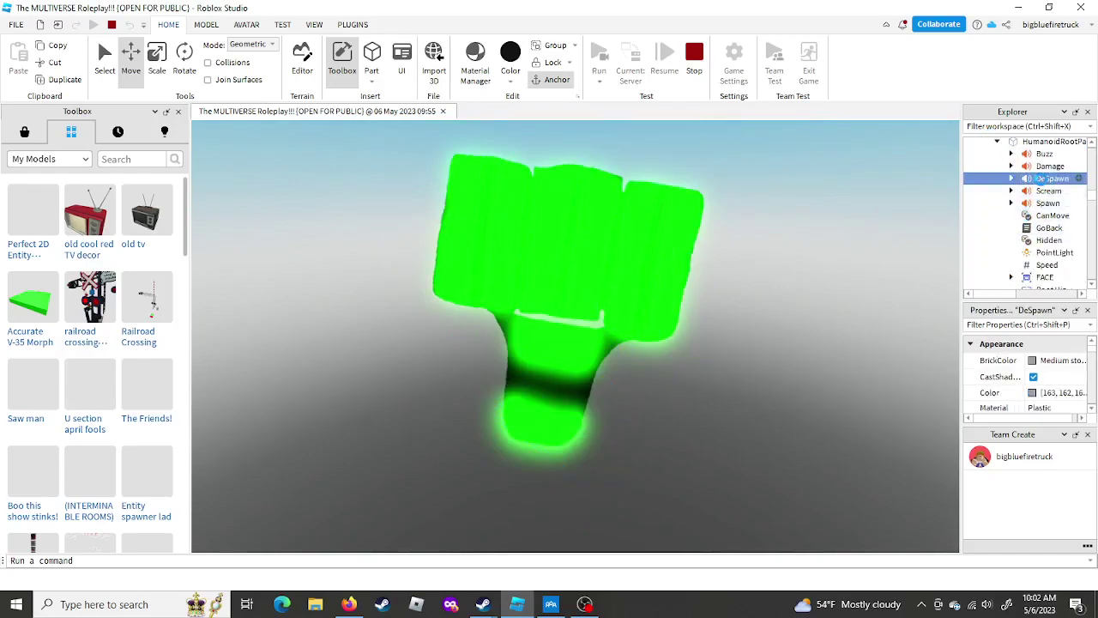
pyautogui.click(1051, 166)
pyautogui.scroll(-5, 1030, 369)
pyautogui.click(1033, 381)
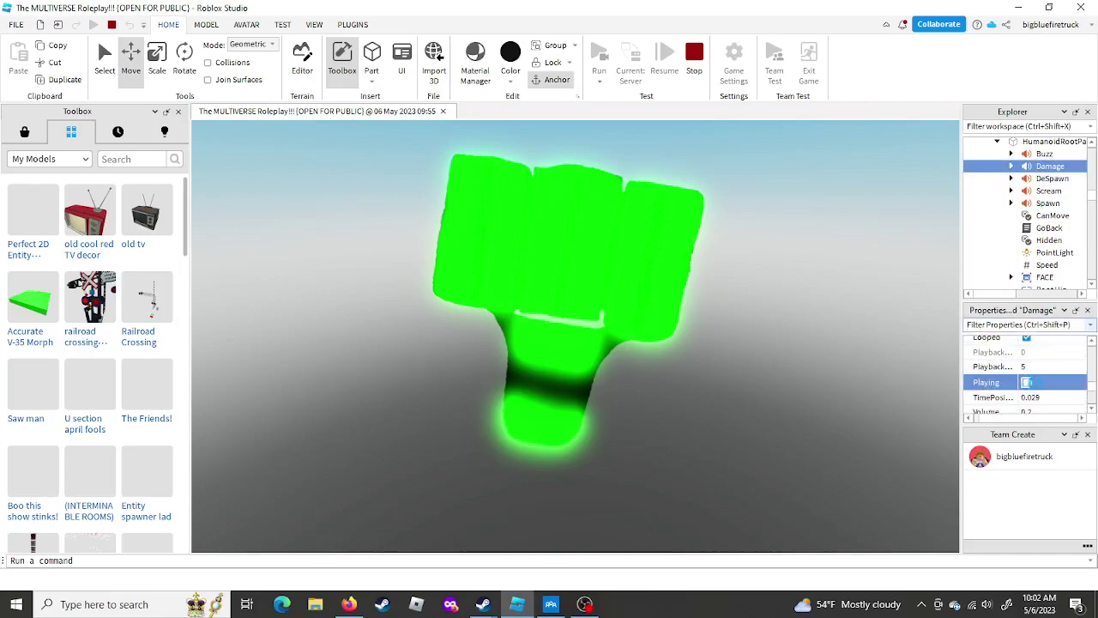
# - Delete the green CHA-1 agressive model
pyautogui.click(600, 258)
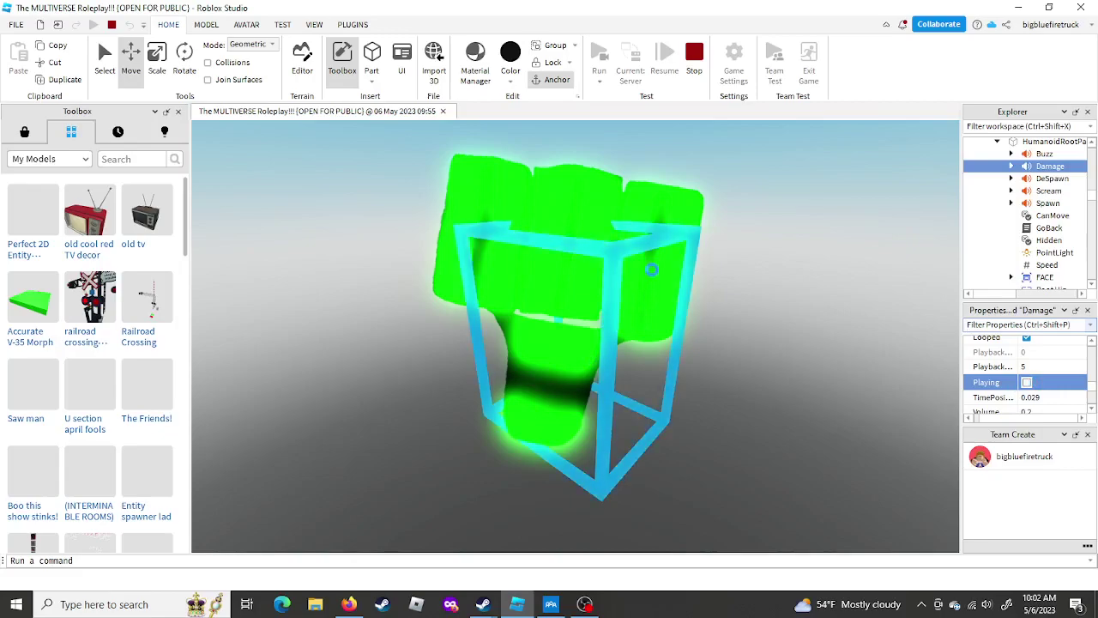
pyautogui.rightClick(658, 258)
pyautogui.click(686, 112)
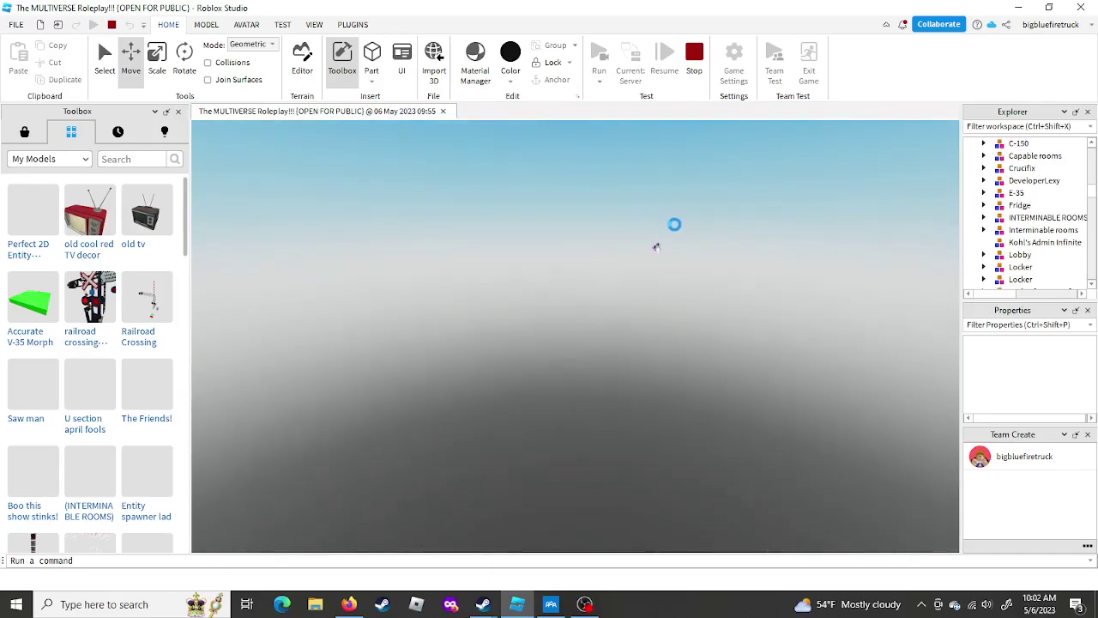
# - Zoom in on the purple-and-white XXE-1 model and play the Spawn sound in its HumanoidRootPart
pyautogui.click(656, 247)
pyautogui.press('f')
pyautogui.moveTo(620, 281); pyautogui.dragTo(635, 278, button='right')
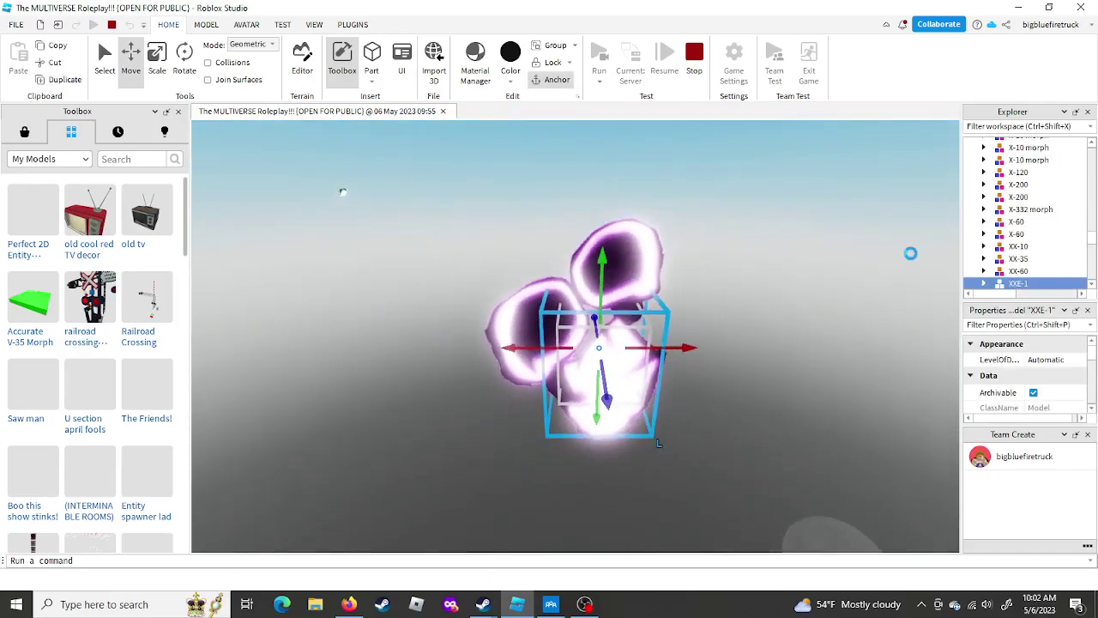
pyautogui.click(985, 178)
pyautogui.scroll(-3, 1002, 214)
pyautogui.click(998, 211)
pyautogui.scroll(-1, 1040, 228)
pyautogui.click(1048, 237)
pyautogui.scroll(-6, 1032, 385)
pyautogui.scroll(-2, 1035, 386)
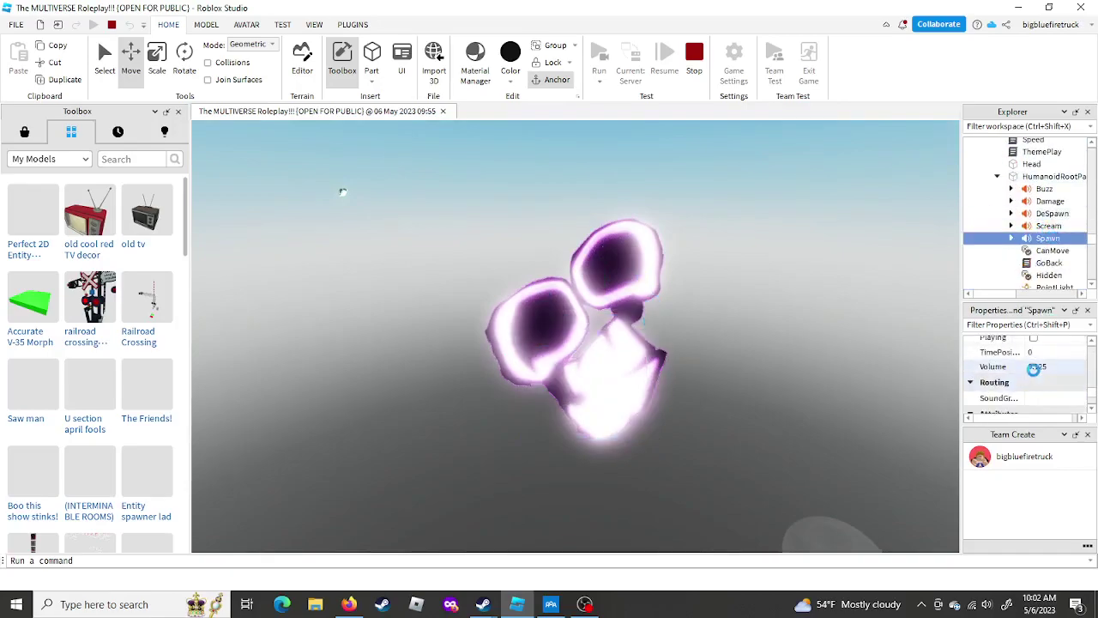
pyautogui.click(1033, 382)
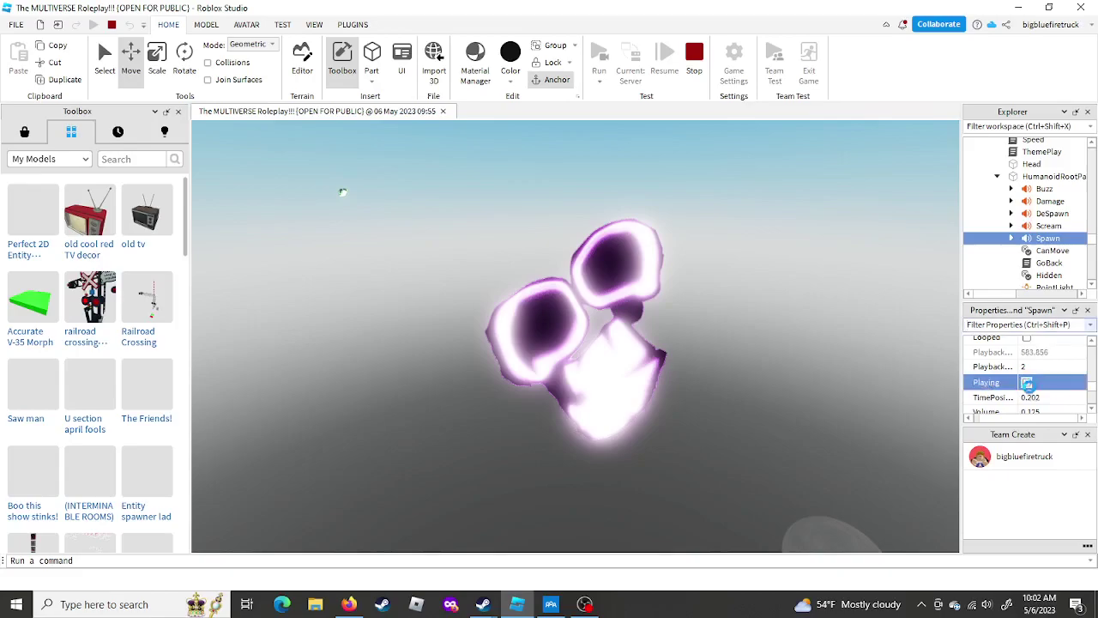
# - Delete the purple-and-white XXE-1 model
pyautogui.rightClick(605, 438)
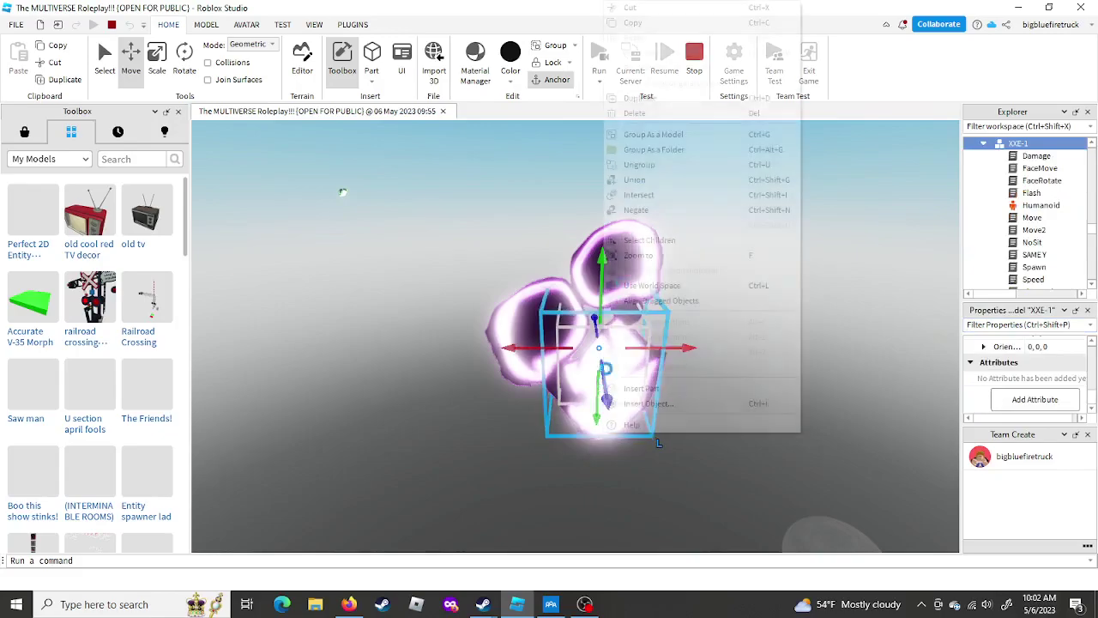
pyautogui.click(643, 112)
# - Zoom in on the white-and-green XXXE-1 model and play the Spawn sound in its HumanoidRootPart
pyautogui.click(344, 193)
pyautogui.press('f')
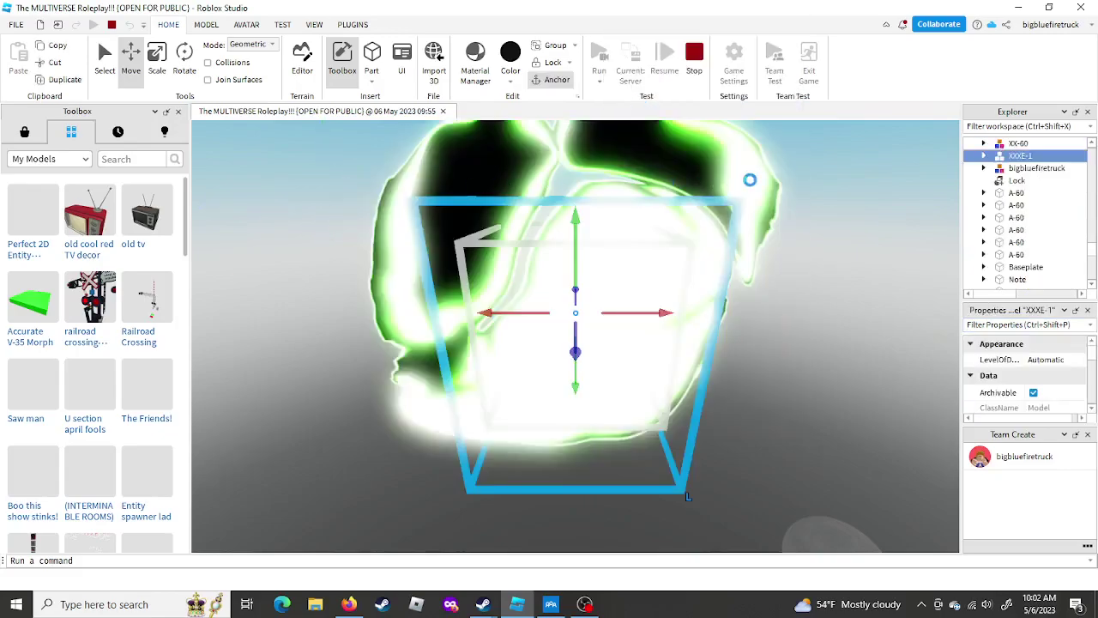
pyautogui.click(984, 156)
pyautogui.scroll(-3, 992, 184)
pyautogui.click(997, 223)
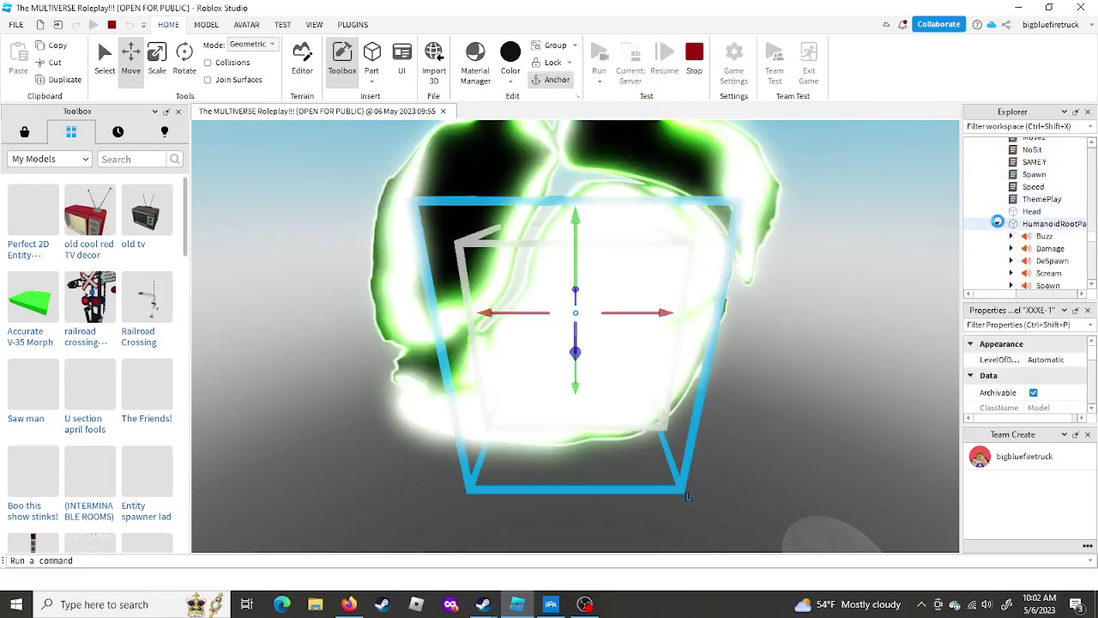
pyautogui.scroll(-1, 1006, 227)
pyautogui.click(1043, 251)
pyautogui.scroll(-5, 1032, 384)
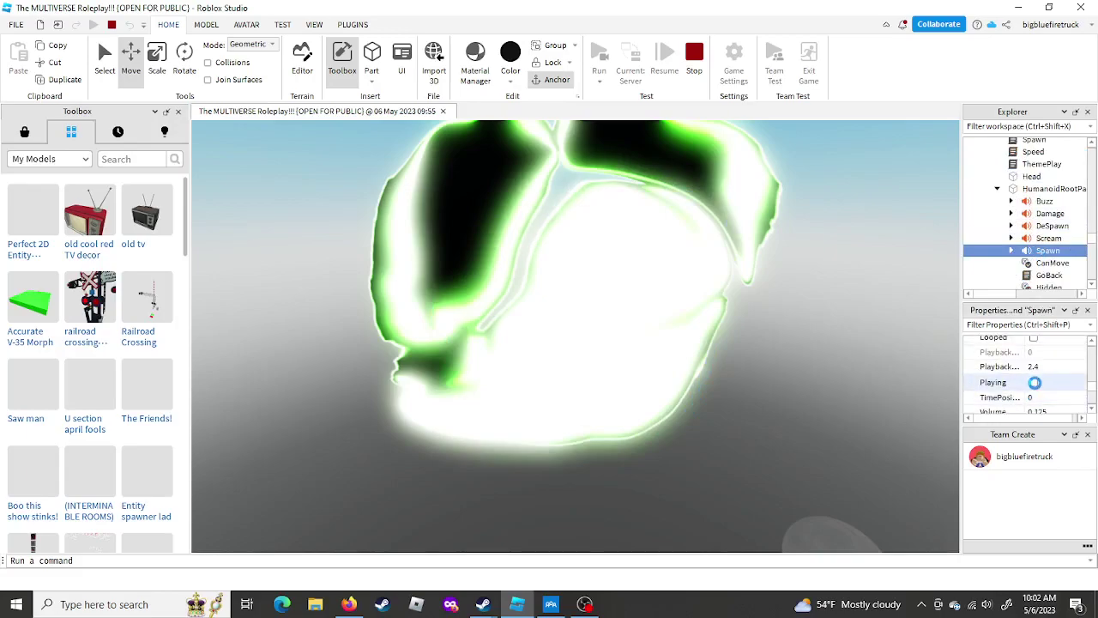
pyautogui.click(1034, 383)
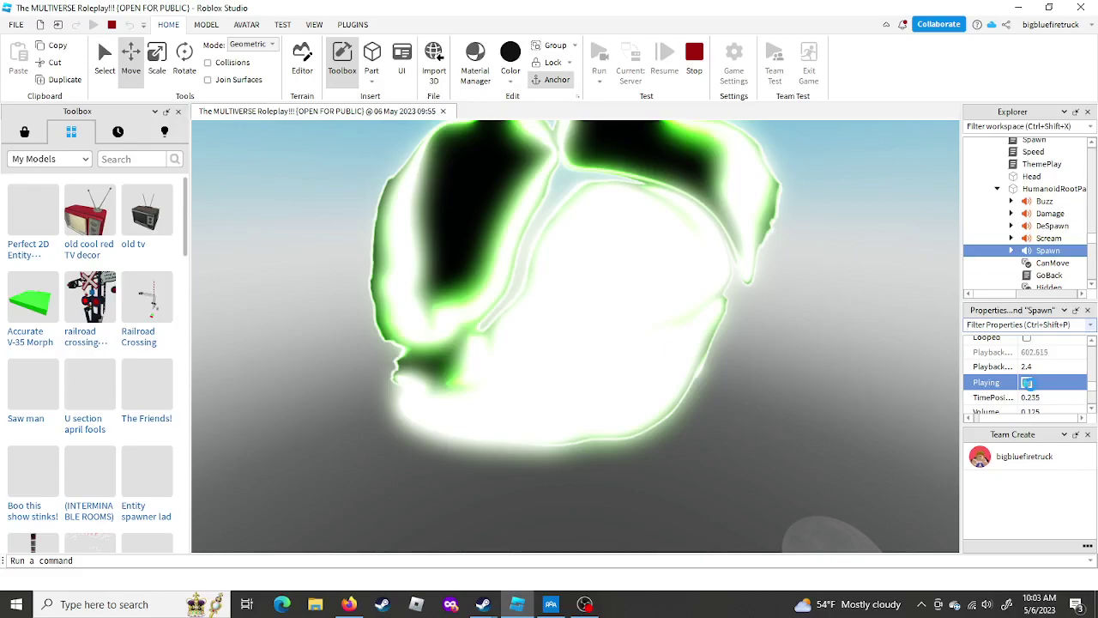
# - Delete the glowing white-and-green XXXE-1 model
pyautogui.click(626, 156)
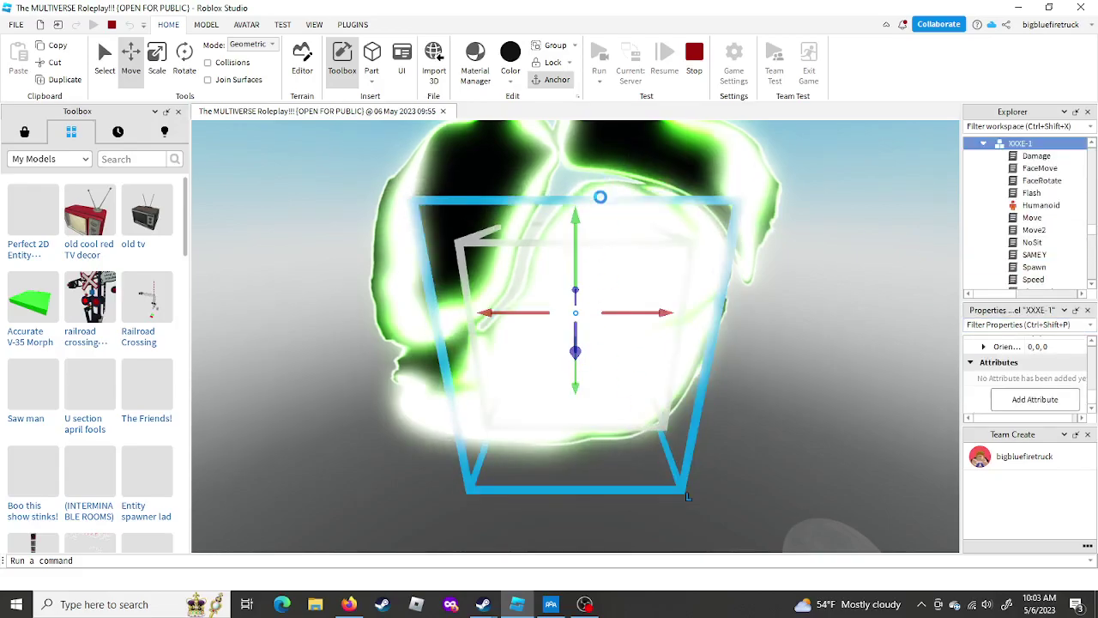
pyautogui.rightClick(602, 178)
pyautogui.click(632, 113)
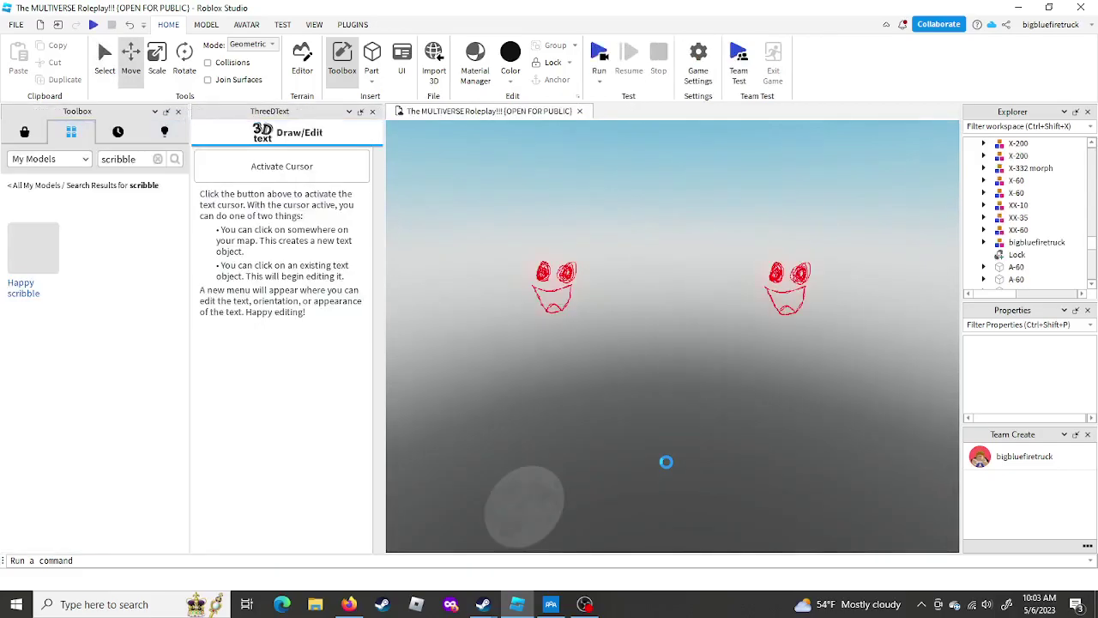
# - Delete one of the two identical red scribble-faced X-200 models
pyautogui.moveTo(824, 251); pyautogui.dragTo(563, 314)
pyautogui.click(558, 308)
pyautogui.rightClick(545, 297)
pyautogui.click(584, 113)
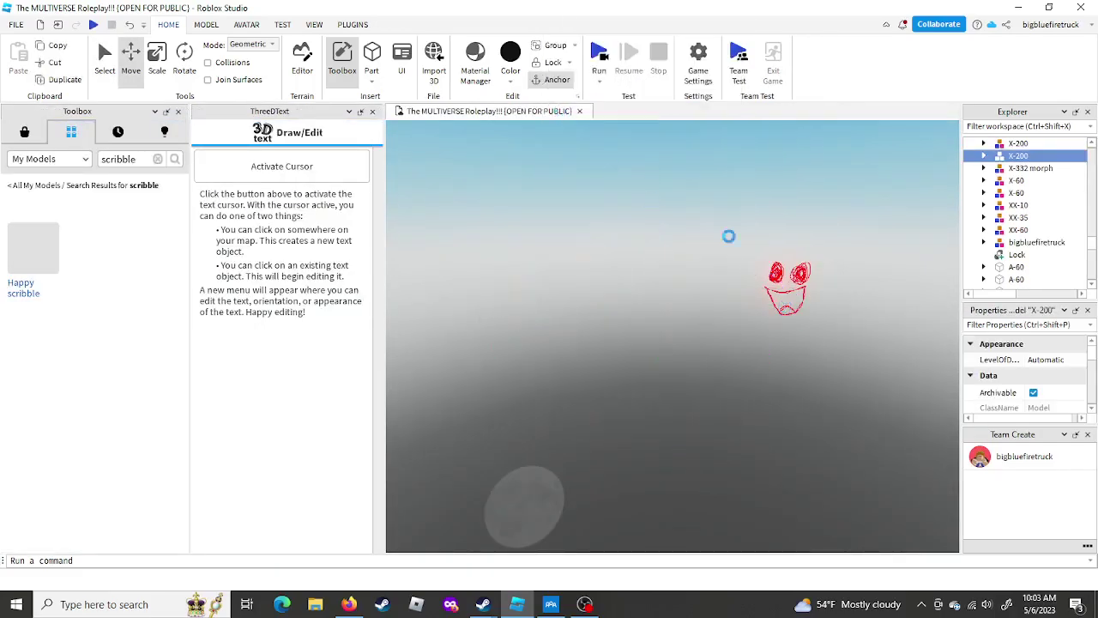
# - Inspect the remaining X-200 model's Repent sound and its asset properties
pyautogui.click(790, 308)
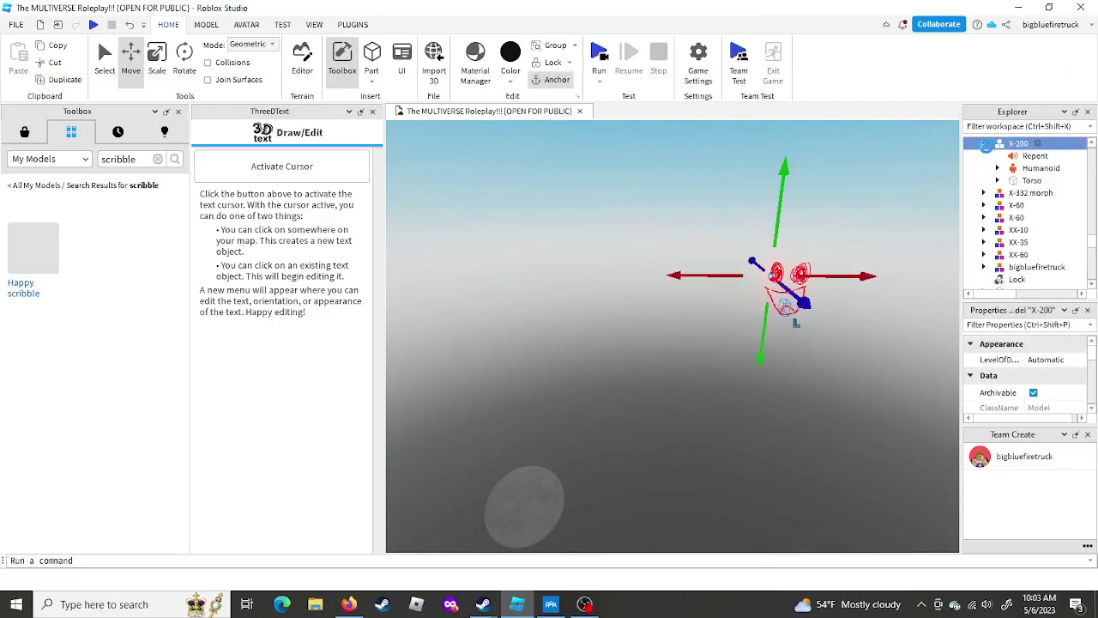
pyautogui.click(1035, 156)
pyautogui.scroll(-3, 1025, 377)
pyautogui.click(1031, 409)
pyautogui.click(984, 144)
pyautogui.click(884, 240)
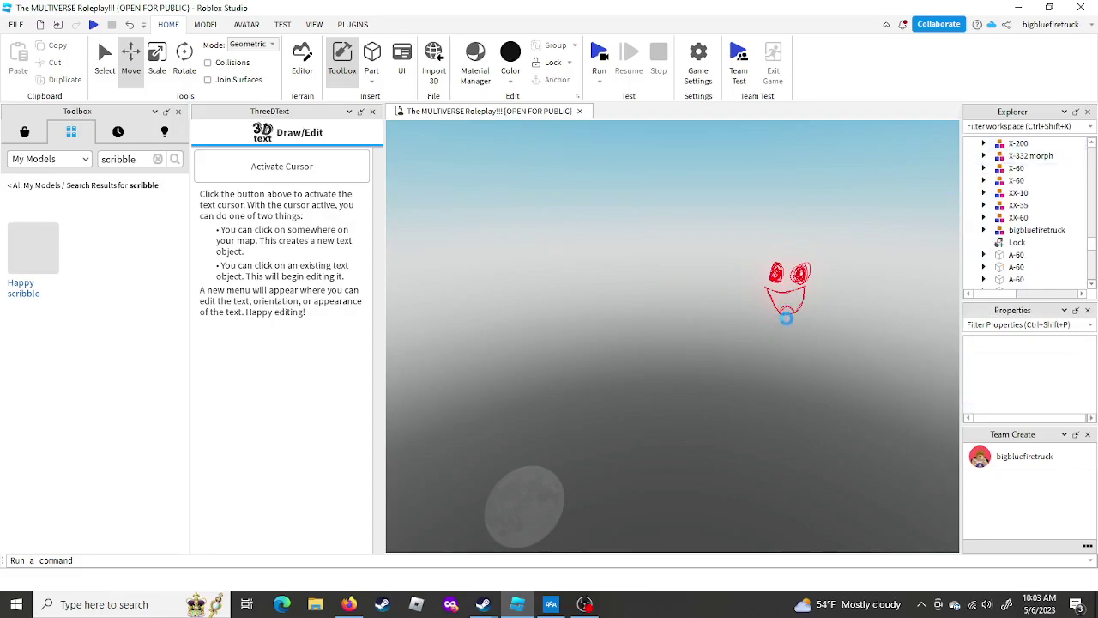
# - Examine the remaining X-200 model and survey the other characters spread across the baseplate
pyautogui.click(784, 312)
pyautogui.moveTo(916, 309); pyautogui.dragTo(766, 298, button='right')
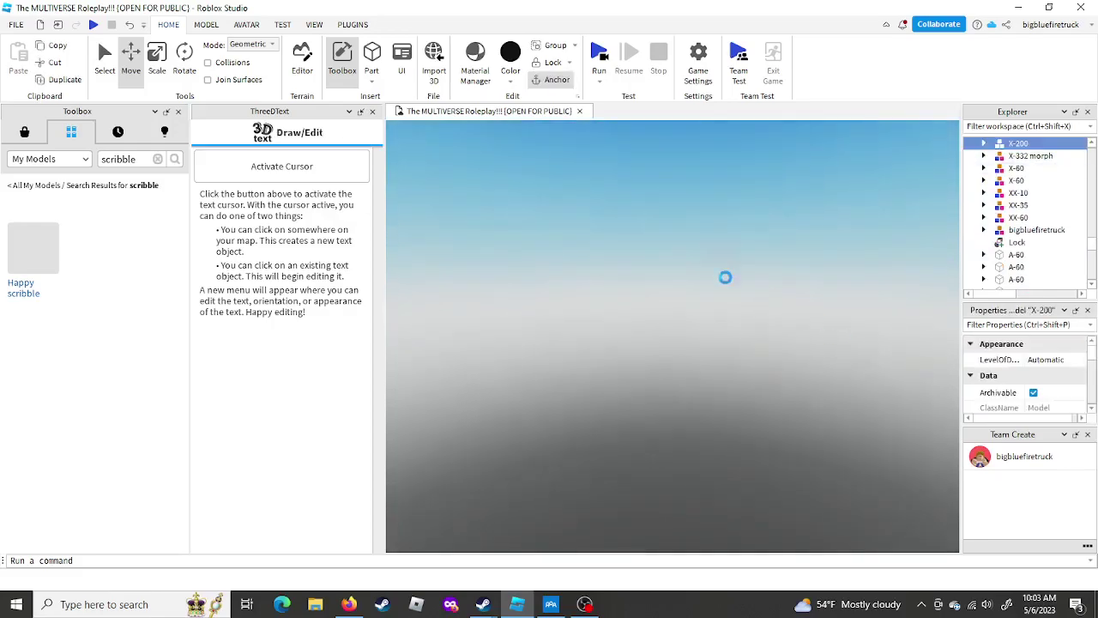
pyautogui.press('f')
pyautogui.scroll(-5, 699, 288)
pyautogui.moveTo(696, 314)
pyautogui.mouseDown(button='right')
pyautogui.moveTo(672, 315)
pyautogui.moveTo(725, 269)
pyautogui.moveTo(776, 326)
pyautogui.moveTo(758, 338)
pyautogui.moveTo(634, 218)
pyautogui.moveTo(566, 193)
pyautogui.mouseUp(button='right')
pyautogui.press('f')
pyautogui.scroll(-5, 733, 263)
pyautogui.scroll(5, 757, 338)
pyautogui.scroll(4, 634, 218)
pyautogui.click(566, 193)
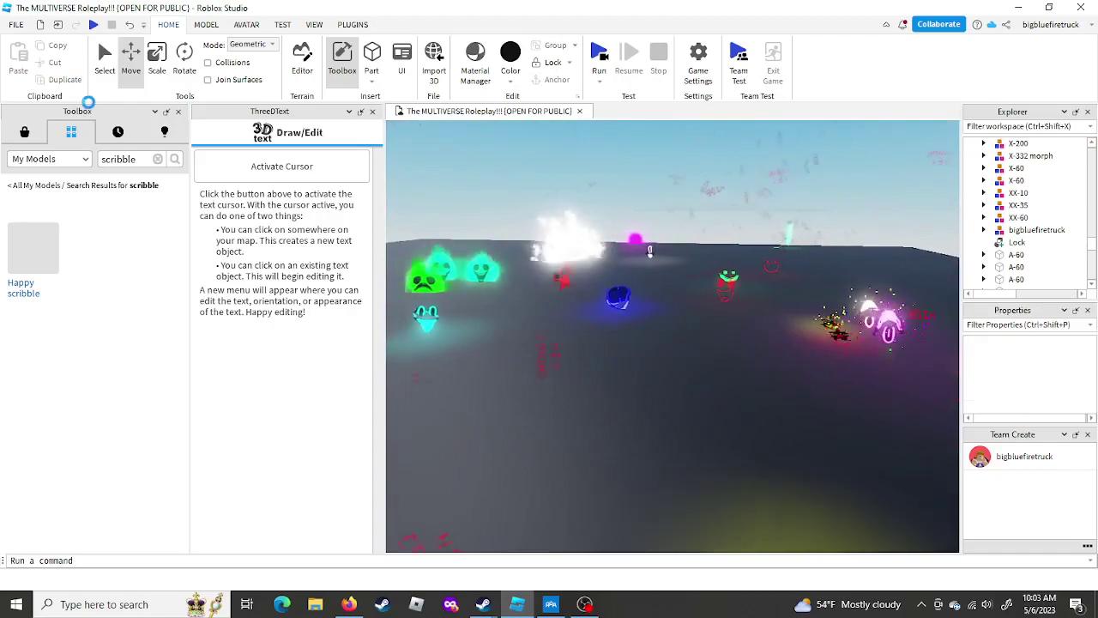
# - Select the lime green TeleportPart1 and examine the dark corridor around it and the area outside
pyautogui.click(103, 67)
pyautogui.moveTo(669, 170); pyautogui.dragTo(666, 137, button='right')
pyautogui.moveTo(709, 161); pyautogui.dragTo(621, 259)
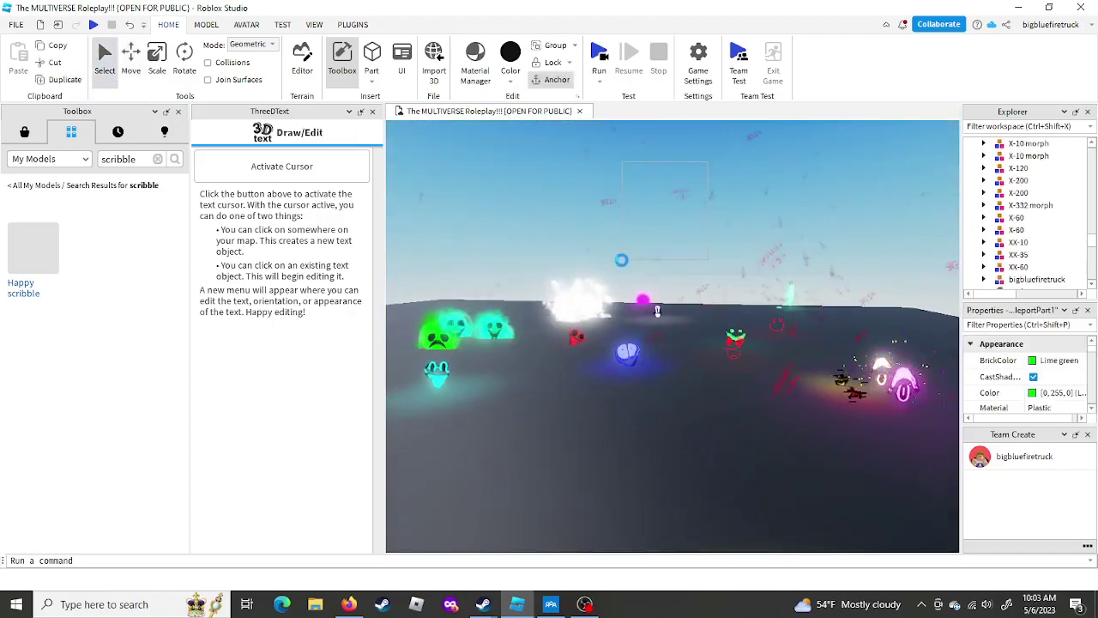
pyautogui.press('f')
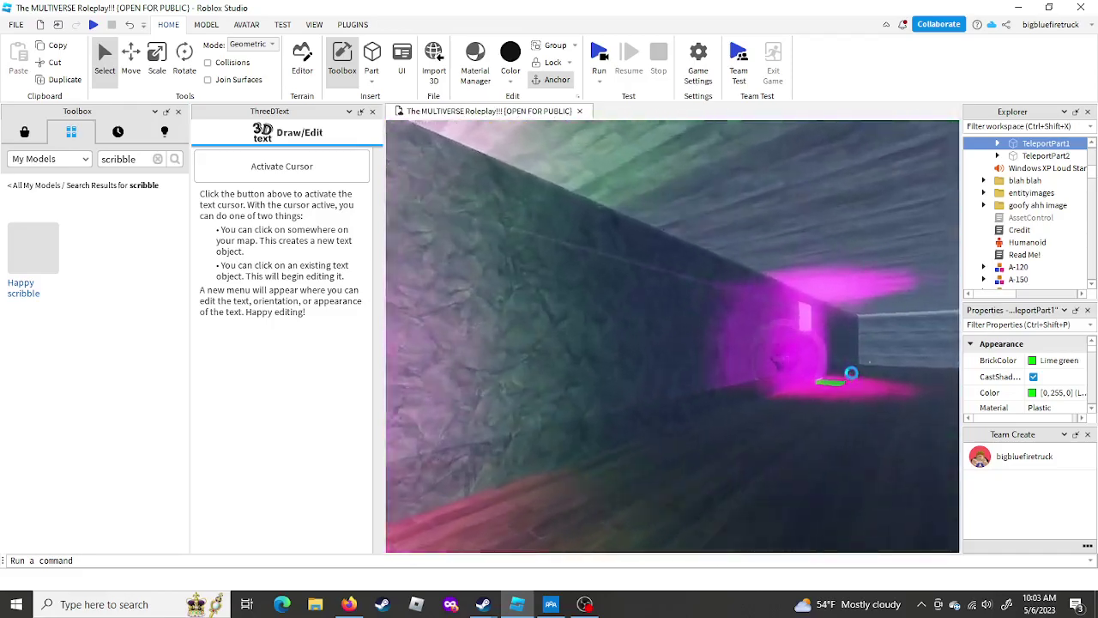
pyautogui.press('w')
pyautogui.moveTo(851, 372); pyautogui.dragTo(851, 373, button='right')
pyautogui.scroll(-5, 851, 372)
pyautogui.click(466, 452)
pyautogui.scroll(5, 659, 330)
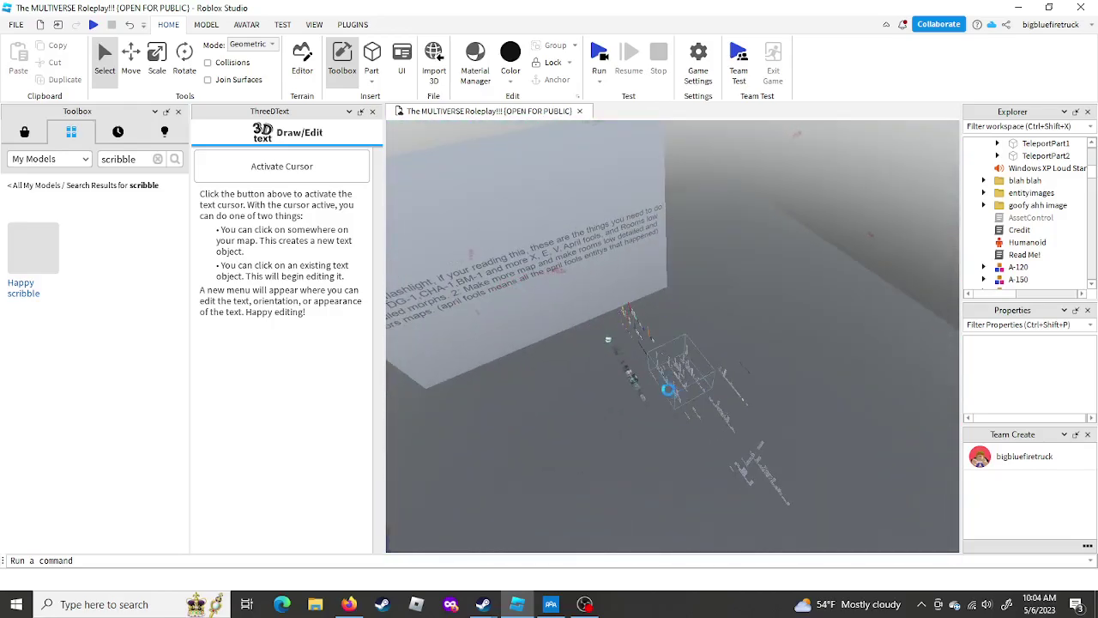
# - Survey the walls of face images on the baseplate, including the red scribble faces and the green pixelated smiling face
pyautogui.click(676, 393)
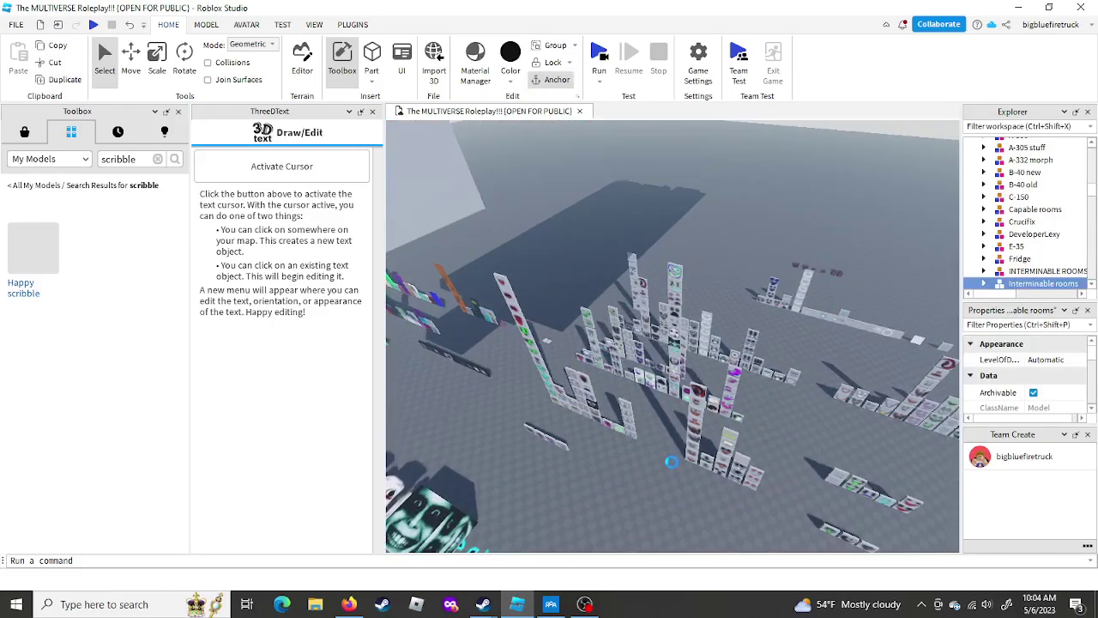
pyautogui.click(672, 461)
pyautogui.scroll(4, 673, 461)
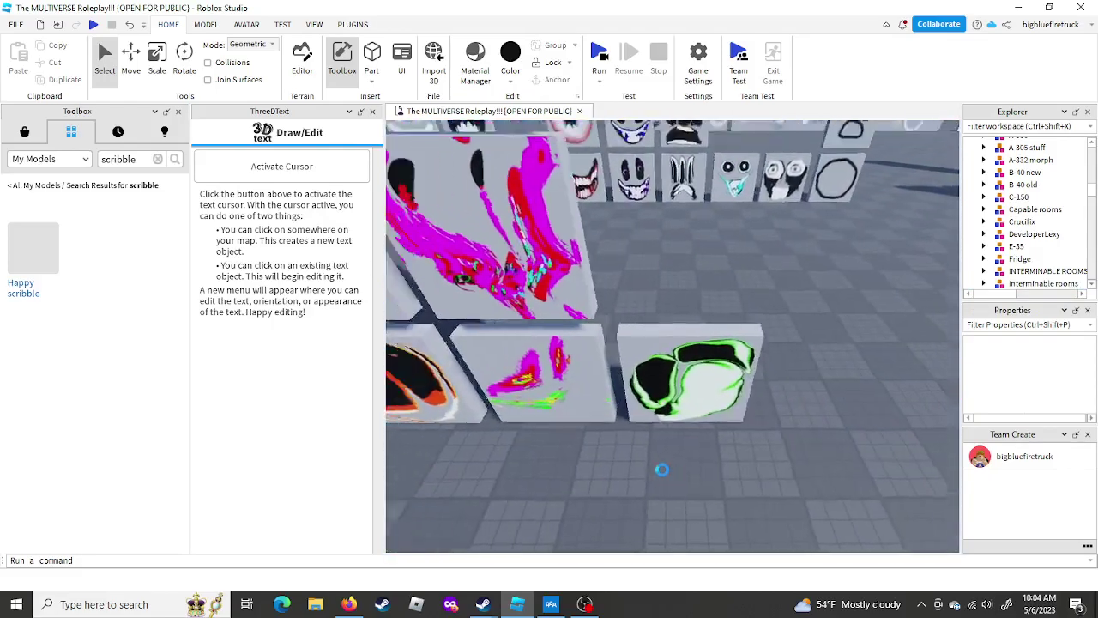
pyautogui.scroll(6, 652, 504)
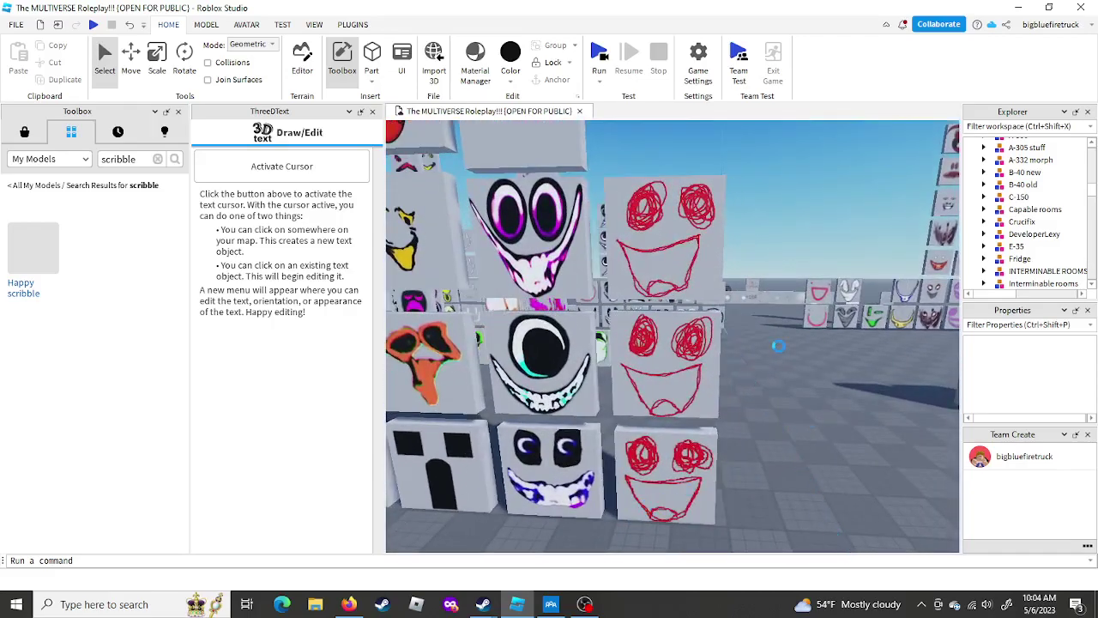
pyautogui.press('w')
pyautogui.moveTo(686, 384)
pyautogui.mouseDown(button='right')
pyautogui.moveTo(772, 383)
pyautogui.moveTo(687, 384)
pyautogui.moveTo(670, 375)
pyautogui.moveTo(667, 352)
pyautogui.moveTo(687, 429)
pyautogui.mouseUp(button='right')
pyautogui.press('w')
pyautogui.press('s')
pyautogui.press('w')
pyautogui.moveTo(695, 356); pyautogui.dragTo(694, 309, button='right')
pyautogui.press('w')
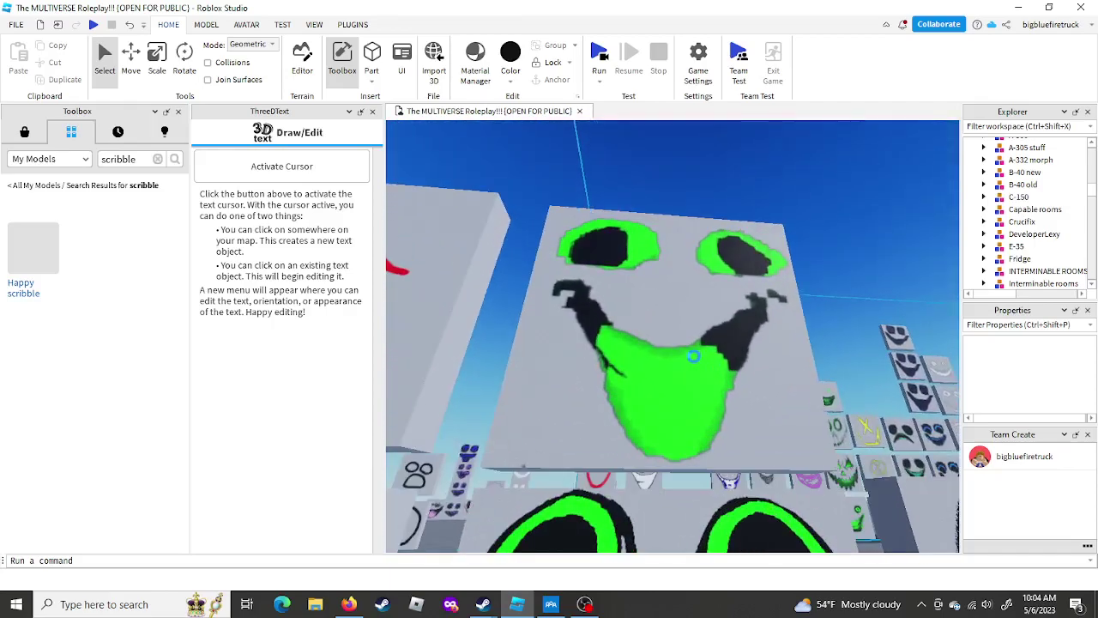
pyautogui.moveTo(694, 356); pyautogui.dragTo(682, 412, button='right')
pyautogui.press('s')
# - Search the public models for "sign" and insert the first Text Sign
pyautogui.click(24, 132)
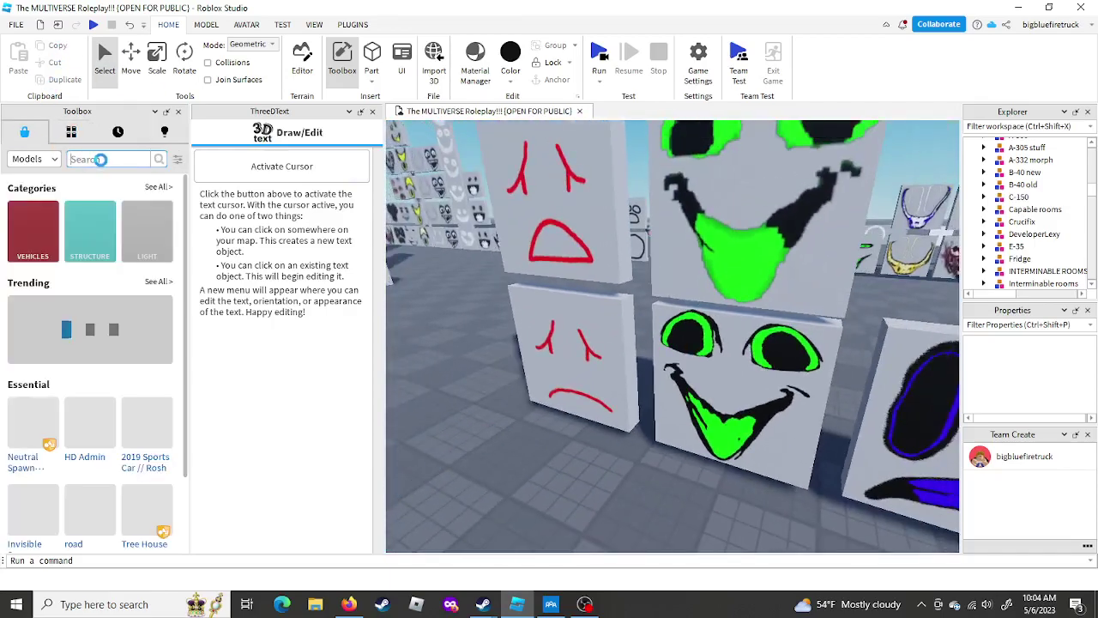
pyautogui.write('sign')
pyautogui.press('Return')
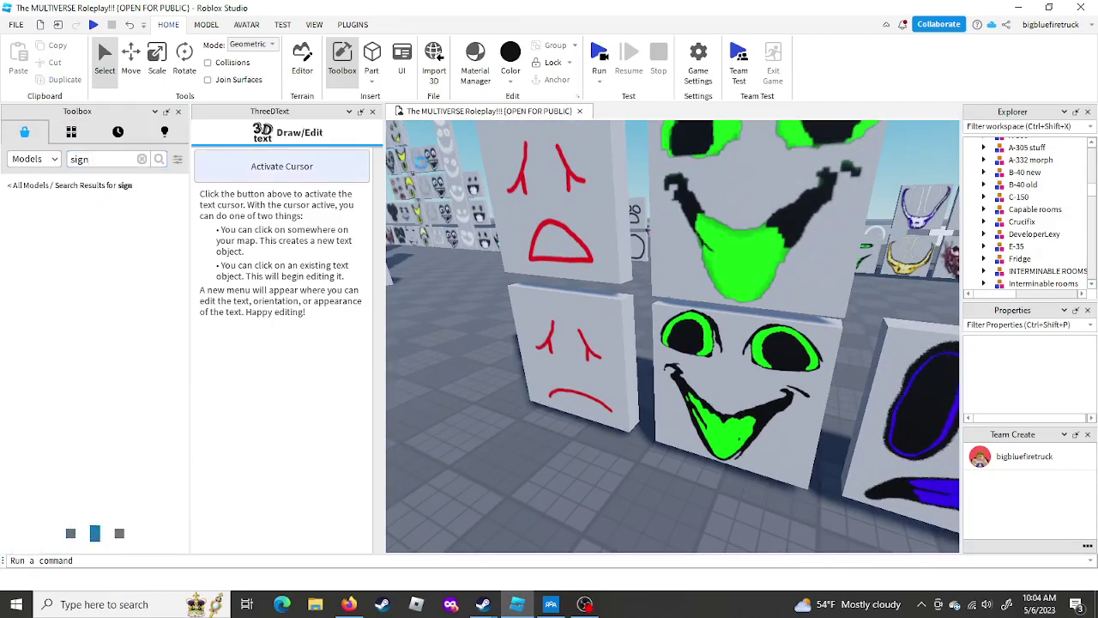
pyautogui.moveTo(481, 258); pyautogui.dragTo(421, 283, button='right')
pyautogui.click(25, 248)
# - Place the sign over the edge of the green pixelated smiling face block
pyautogui.moveTo(725, 343); pyautogui.dragTo(725, 322, button='right')
pyautogui.press('w')
pyautogui.moveTo(725, 344); pyautogui.dragTo(670, 412)
pyautogui.moveTo(725, 344); pyautogui.dragTo(811, 309, button='right')
pyautogui.moveTo(669, 412); pyautogui.dragTo(558, 249)
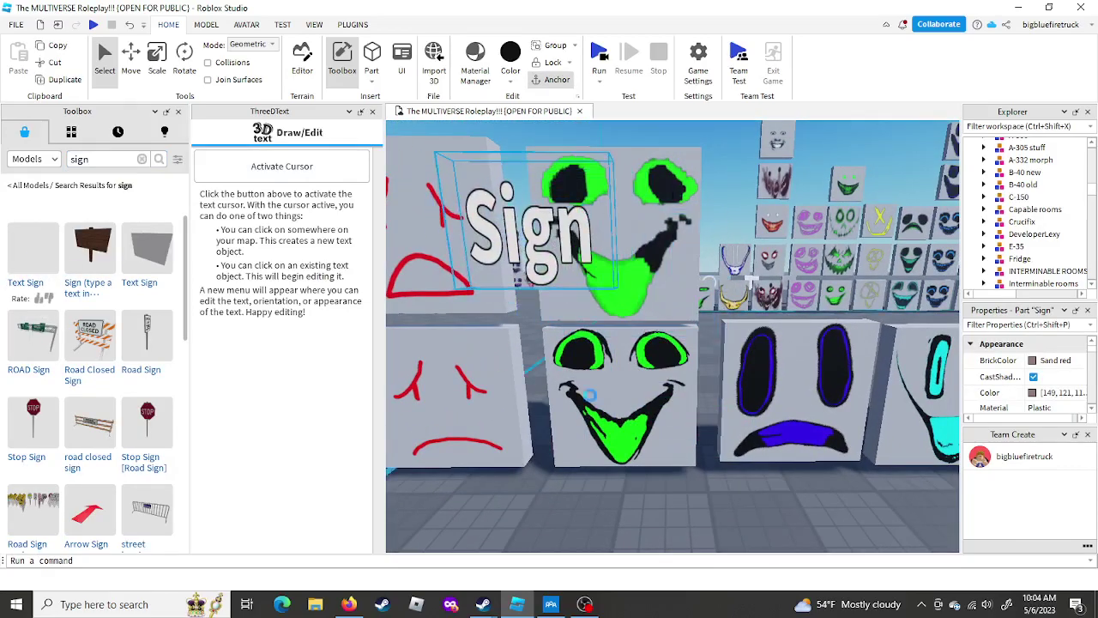
# - Set the text of the sign's SIGN label to "i made this b-5 pixilart"
pyautogui.scroll(-5, 994, 172)
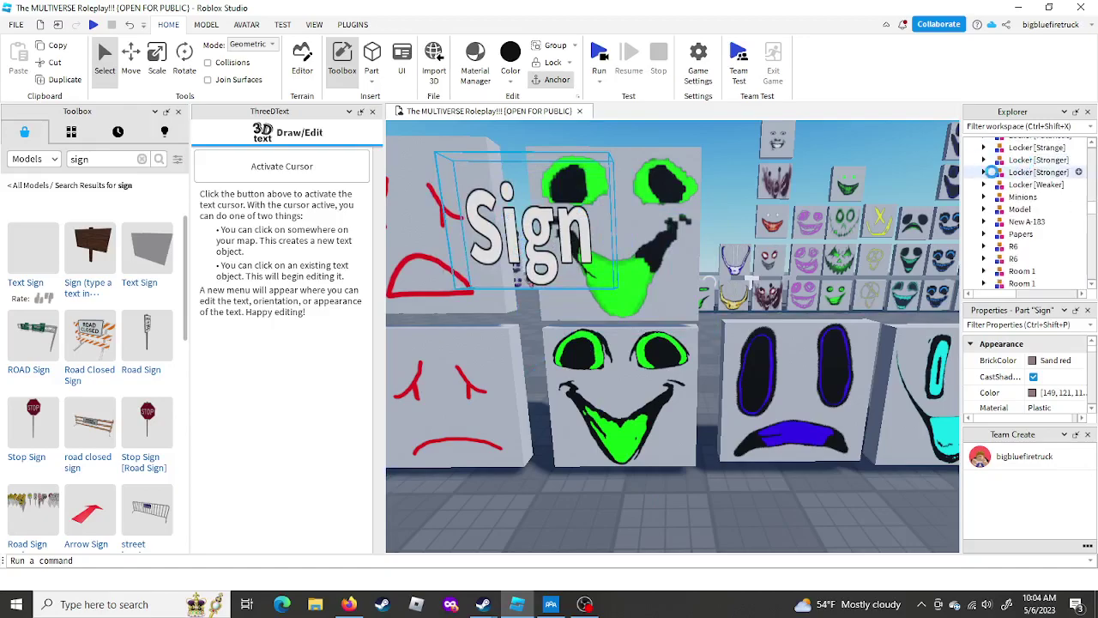
pyautogui.scroll(-10, 996, 189)
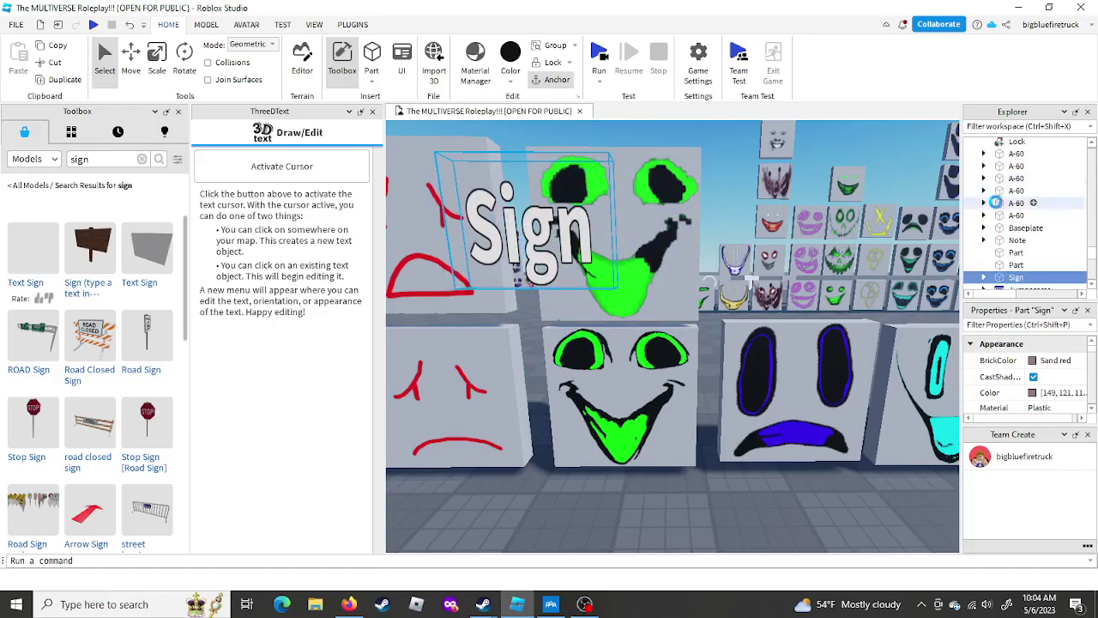
pyautogui.click(983, 277)
pyautogui.scroll(-3, 991, 240)
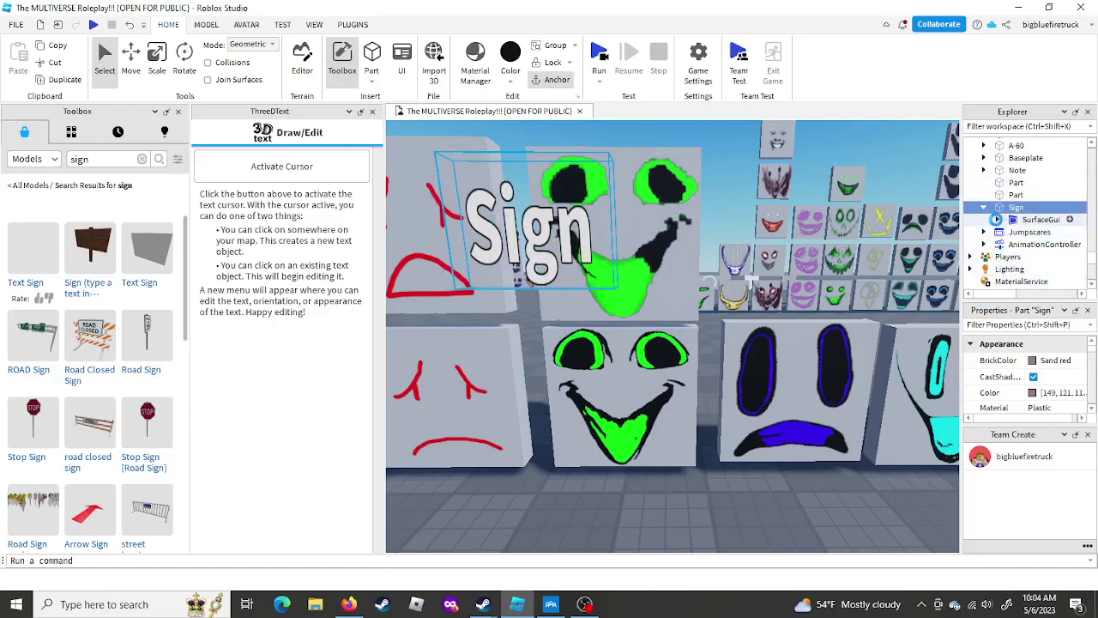
pyautogui.click(996, 220)
pyautogui.click(1023, 231)
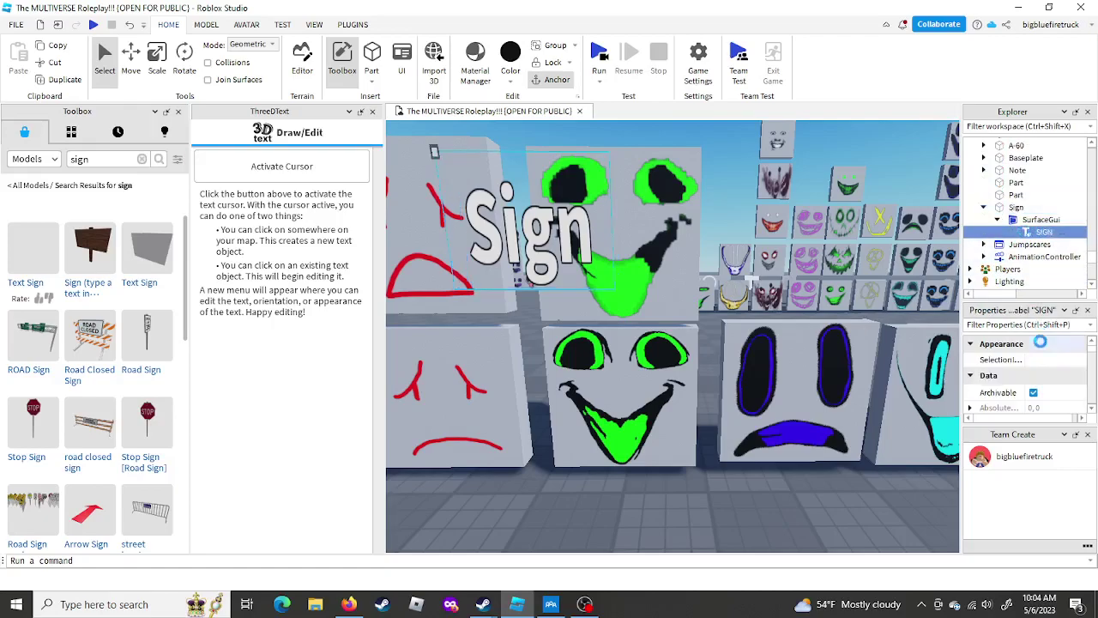
pyautogui.scroll(-8, 1038, 369)
pyautogui.scroll(-5, 1049, 372)
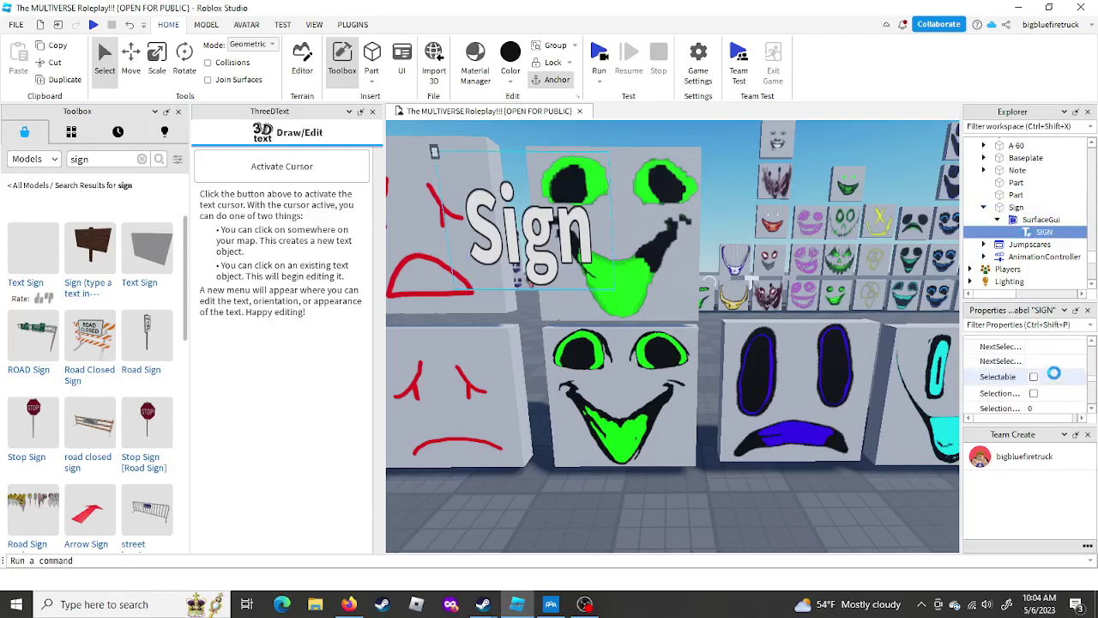
pyautogui.click(1055, 361)
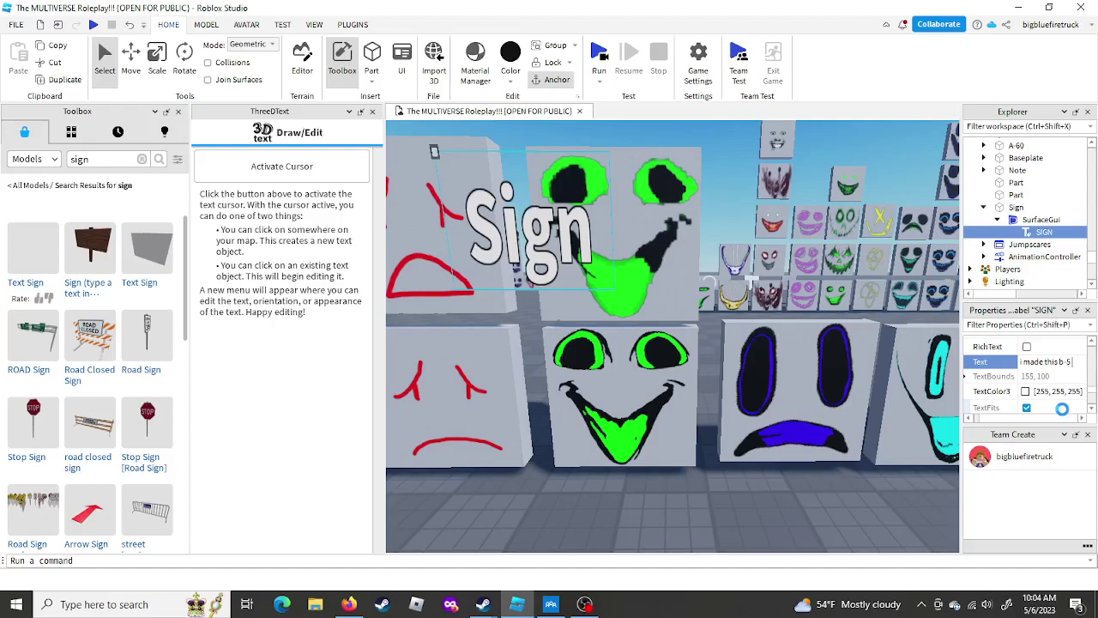
pyautogui.write('i made this b-5 pixilart')
pyautogui.press('Return')
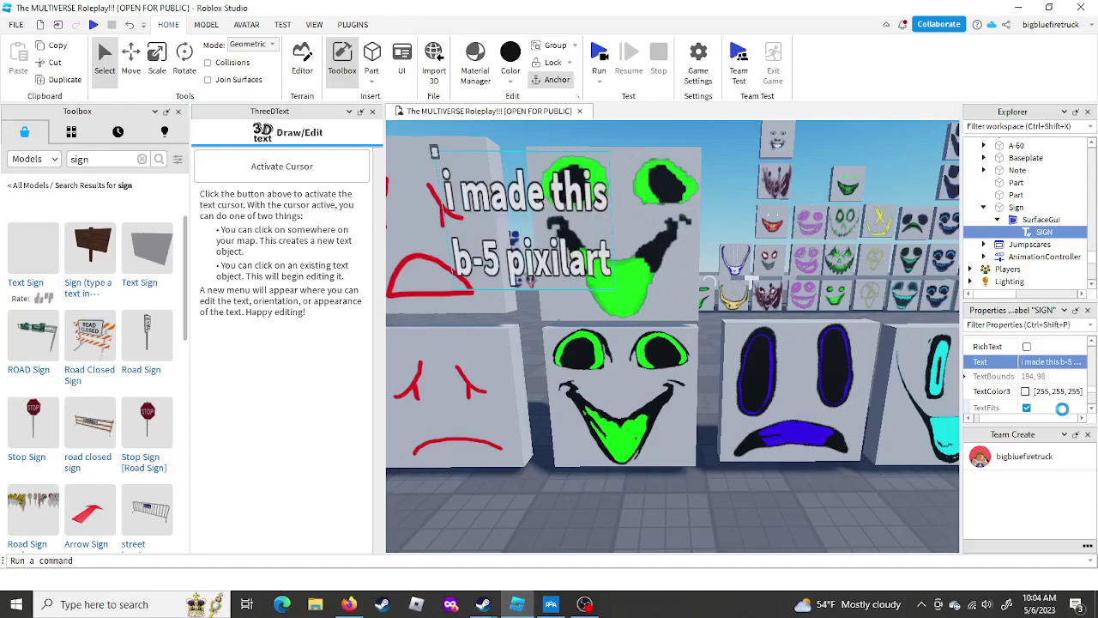
# - Shift the sign off the green smiling face, in front of the neighbouring red frowning face block
pyautogui.moveTo(713, 322); pyautogui.dragTo(667, 306, button='right')
pyautogui.moveTo(605, 273); pyautogui.dragTo(541, 273)
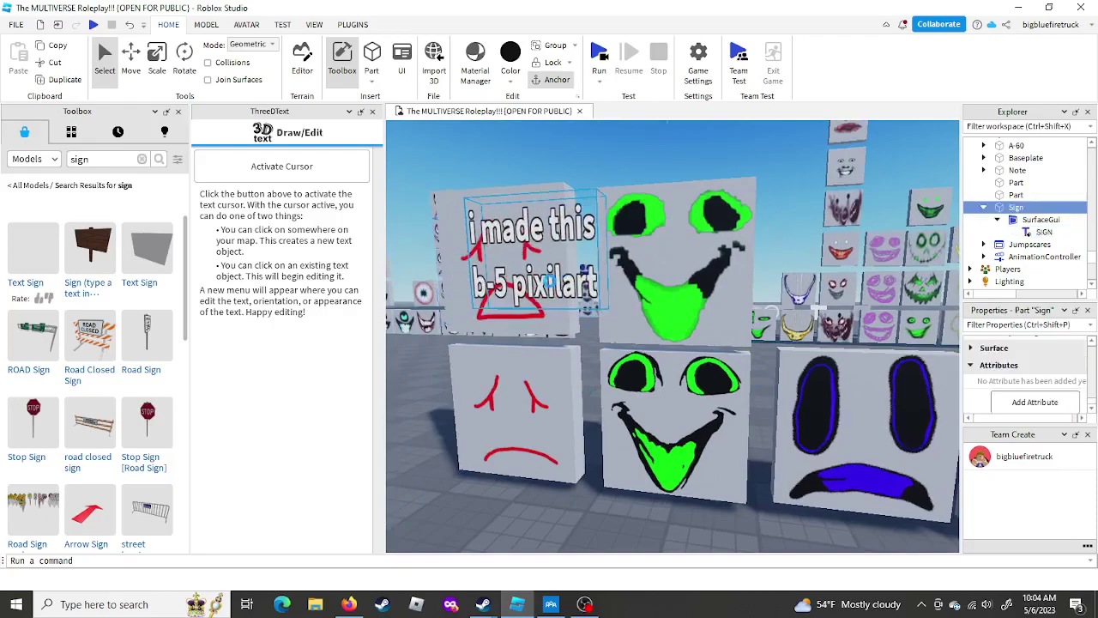
pyautogui.press('w')
# - Change the text of the sign's SIGN label to "then"
pyautogui.click(1038, 232)
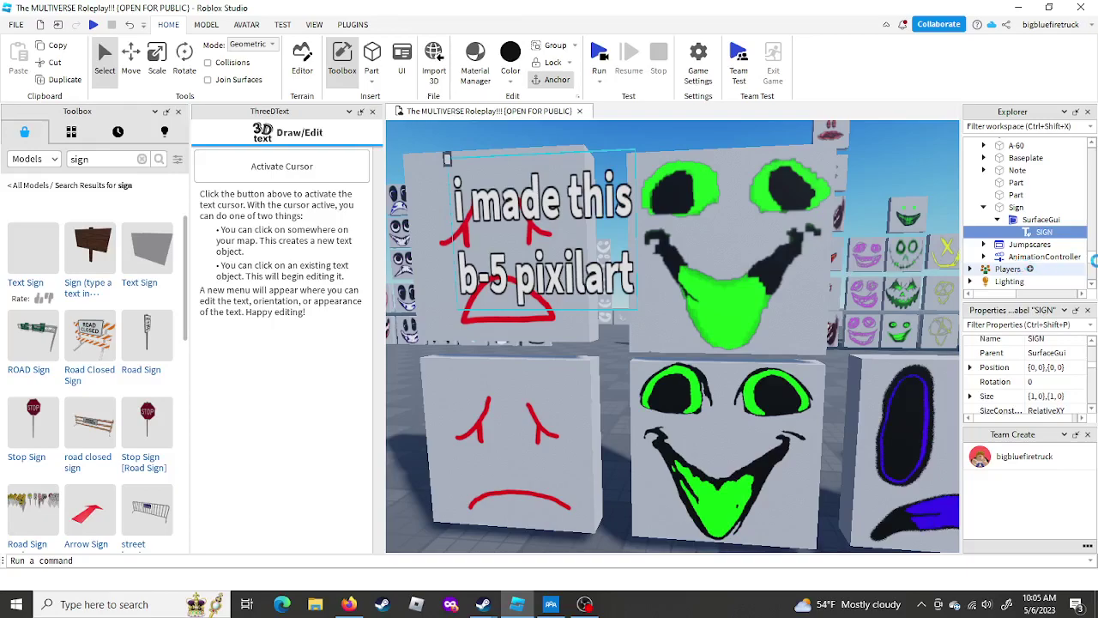
pyautogui.scroll(-10, 1060, 360)
pyautogui.scroll(-8, 1060, 358)
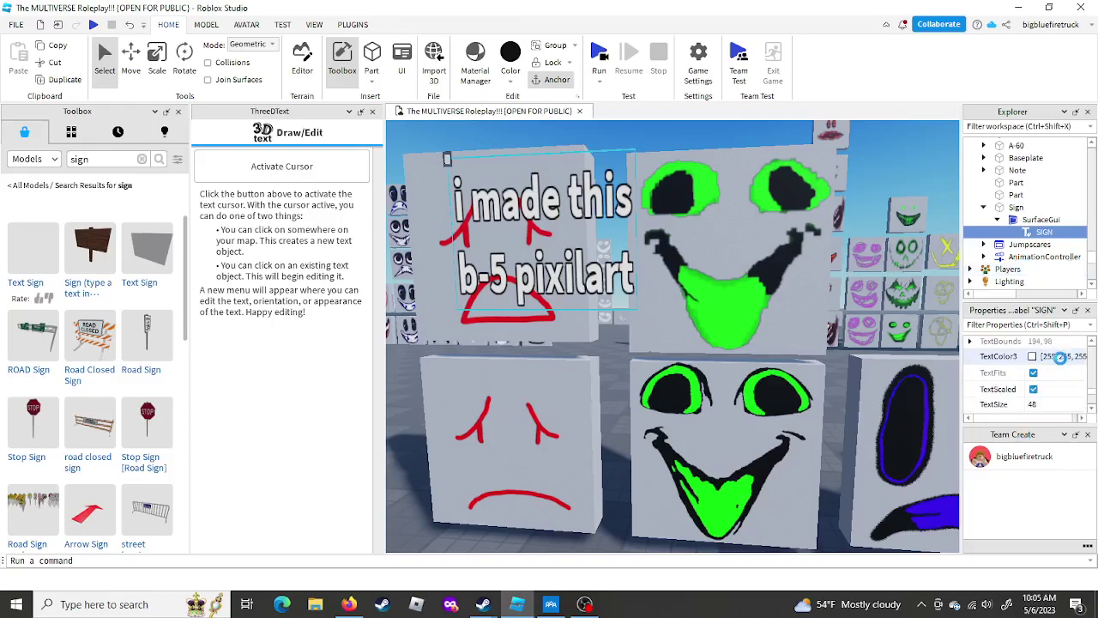
pyautogui.scroll(5, 1060, 378)
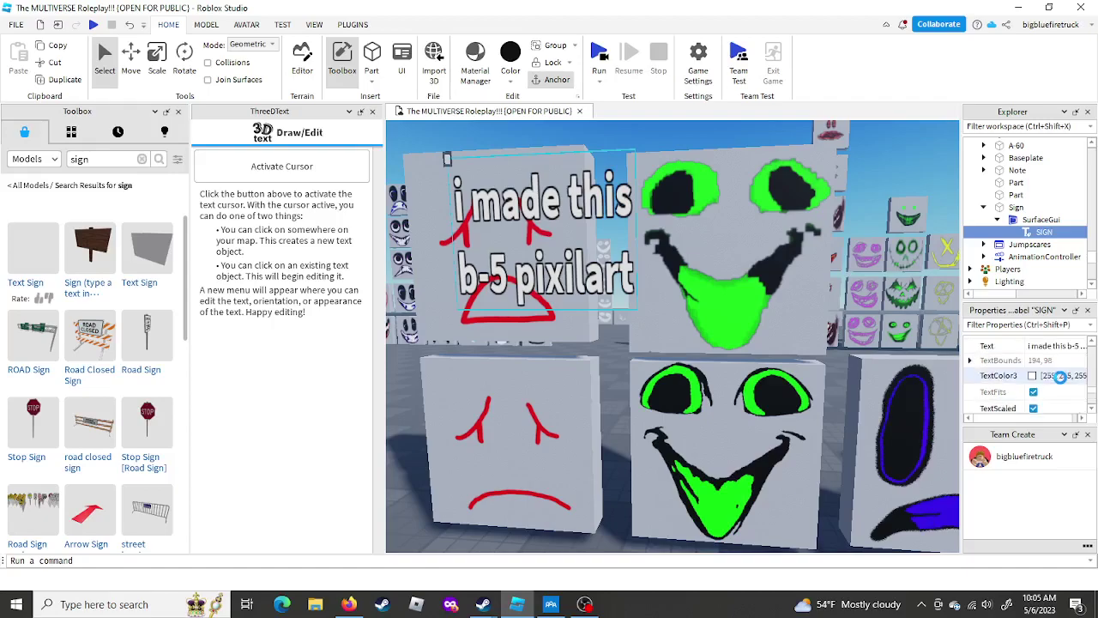
pyautogui.click(1034, 392)
pyautogui.write('then')
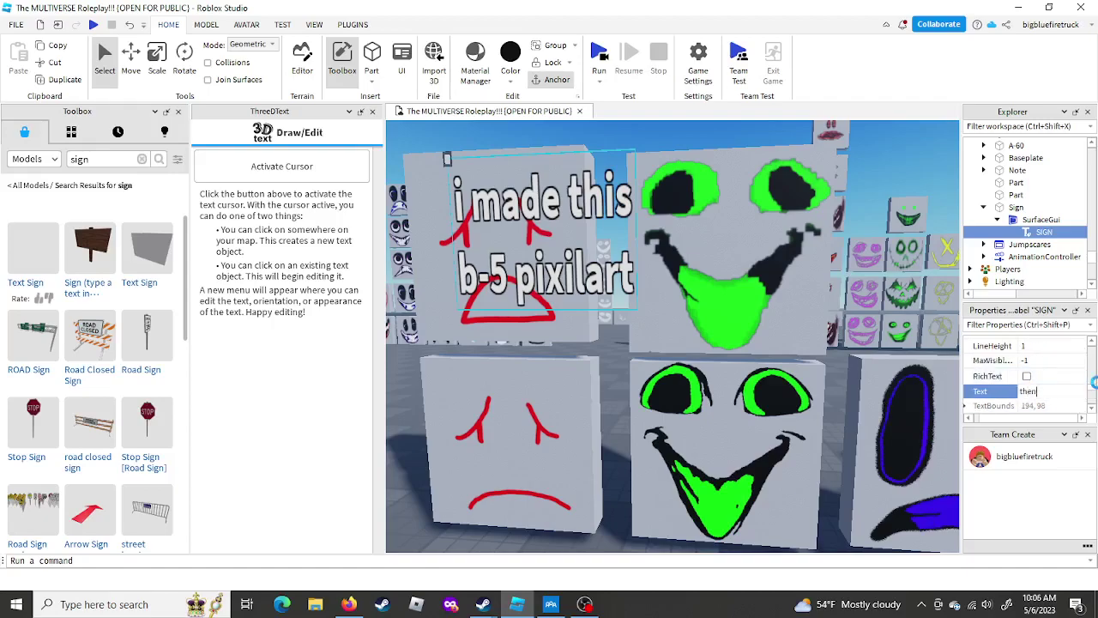
pyautogui.press('Return')
# - Carry the sign across to the other wall of face images, in front of its lowest row
pyautogui.press('d')
pyautogui.press('w')
pyautogui.moveTo(655, 335); pyautogui.dragTo(498, 471)
pyautogui.press('w')
pyautogui.press('w')
pyautogui.press('w')
pyautogui.press('a')
pyautogui.press('a')
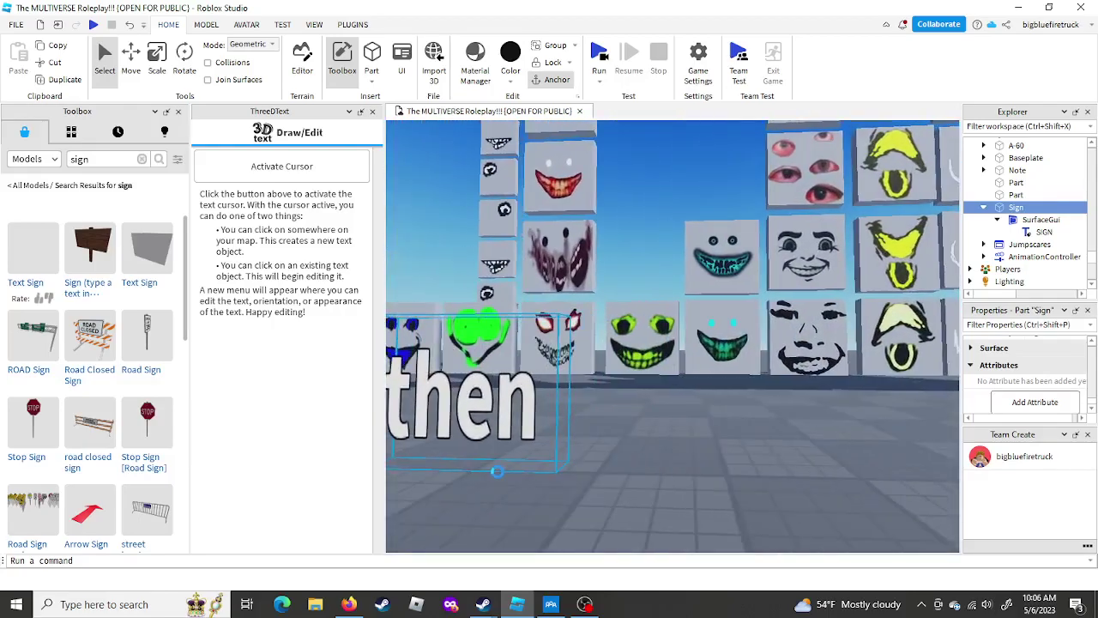
pyautogui.press('s')
# - Change the sign label's text to "capable rooms images (not done)"
pyautogui.click(1014, 232)
pyautogui.scroll(5, 1033, 374)
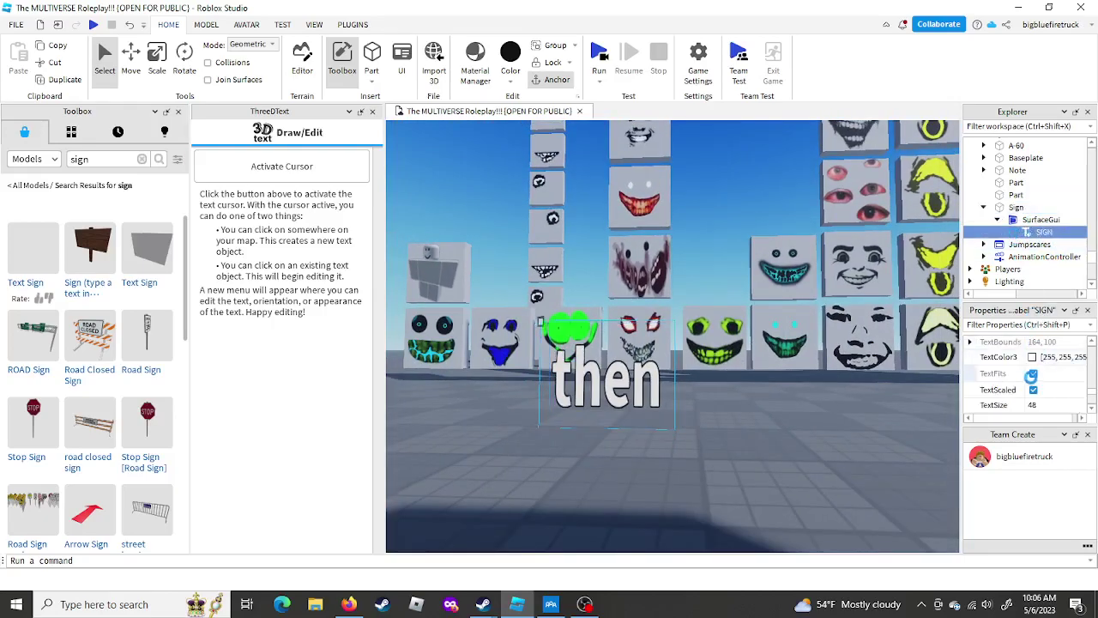
pyautogui.scroll(-5, 1048, 405)
pyautogui.scroll(4, 1036, 409)
pyautogui.scroll(3, 1034, 386)
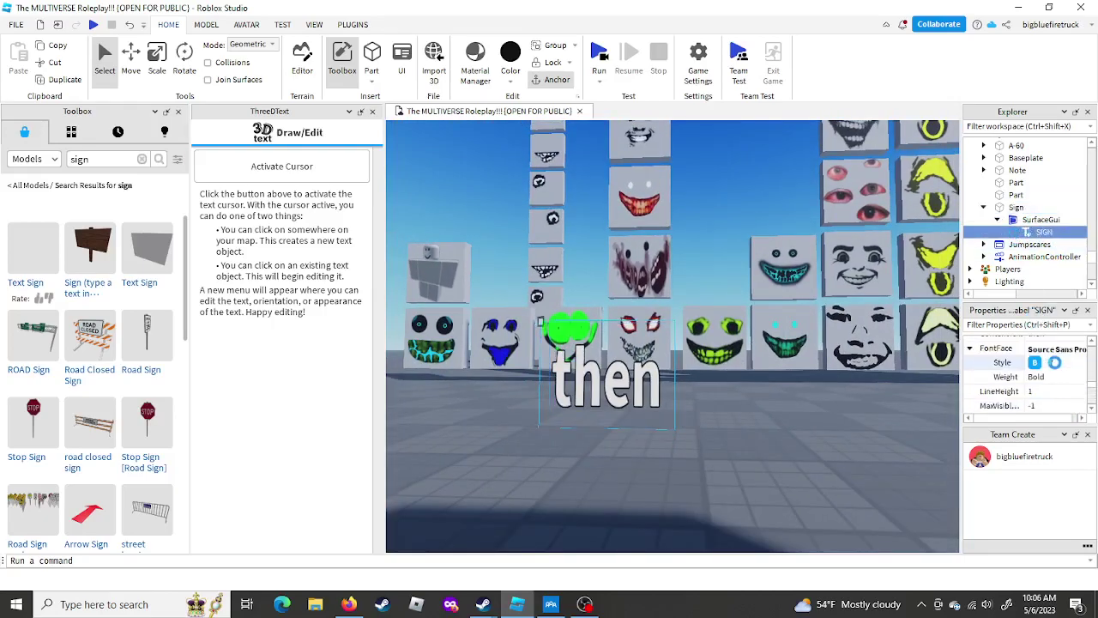
pyautogui.click(1057, 346)
pyautogui.write('incapable rooms ima')
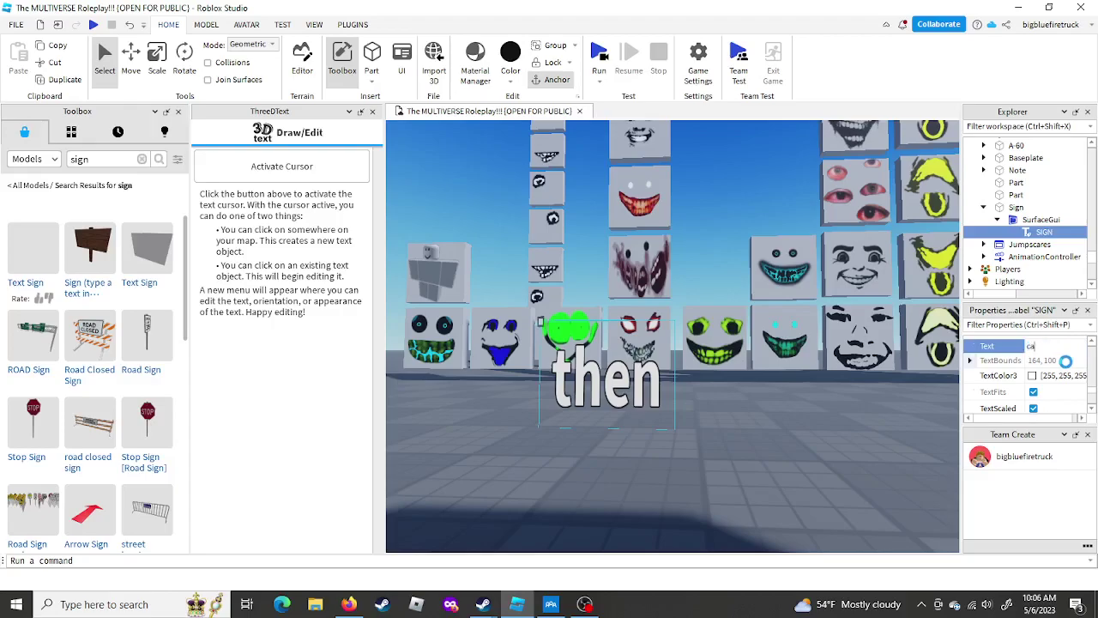
pyautogui.write('ges (mno')
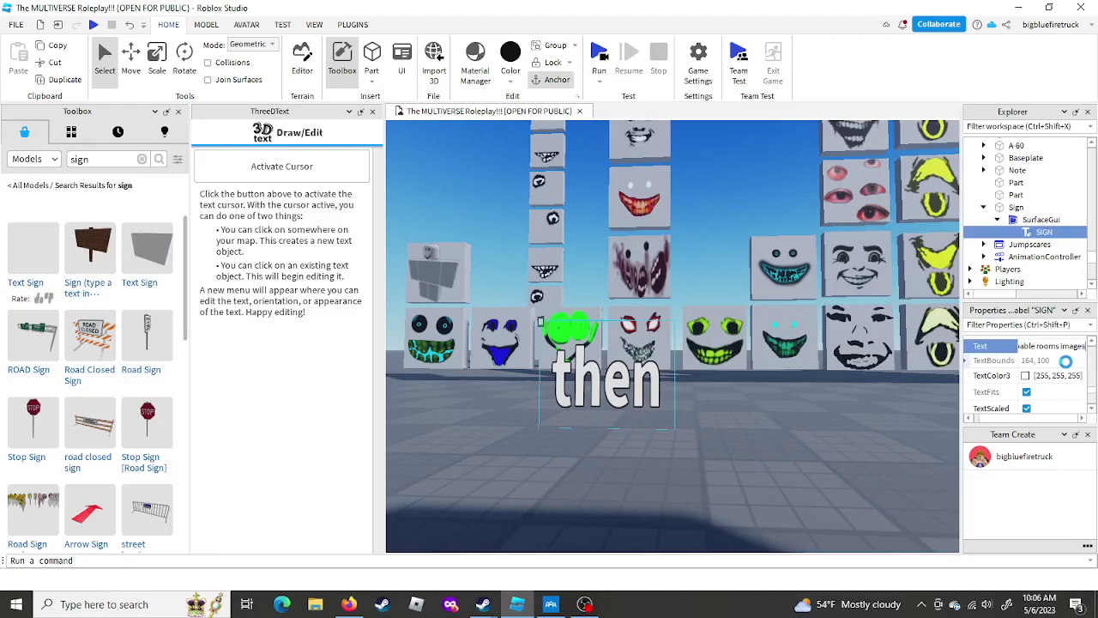
pyautogui.press('BackSpace')
pyautogui.press('BackSpace')
pyautogui.press('BackSpace')
pyautogui.write('not done)')
pyautogui.press('Return')
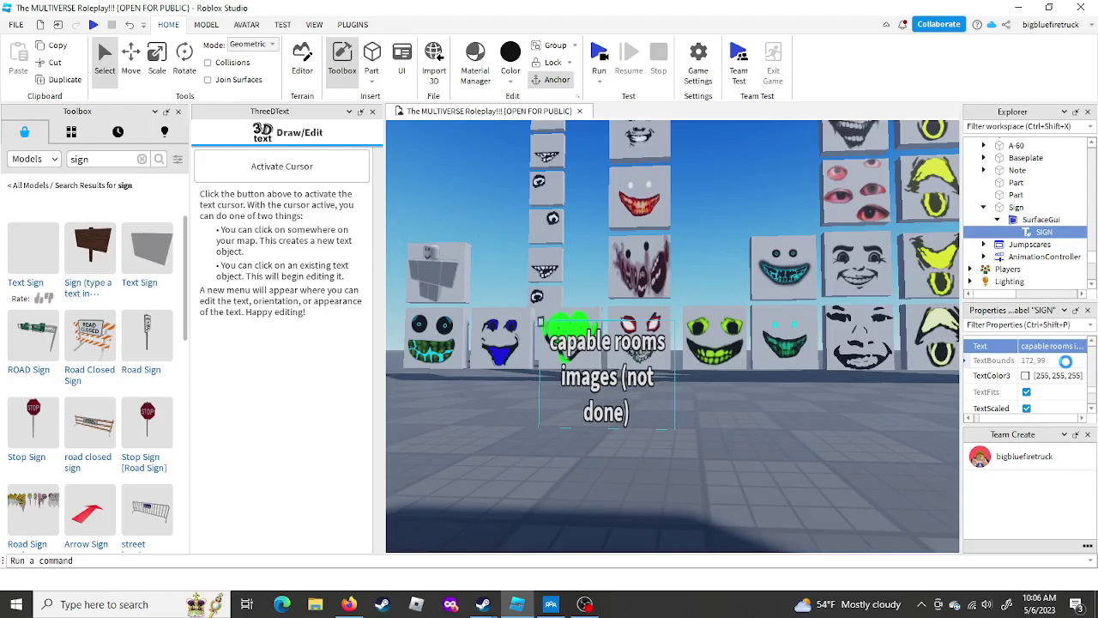
# - Change the sign label's text to "also i found one of a-100 face origin" and move the sign up beside the cyan grinning face
pyautogui.click(1056, 347)
pyautogui.write('also i found')
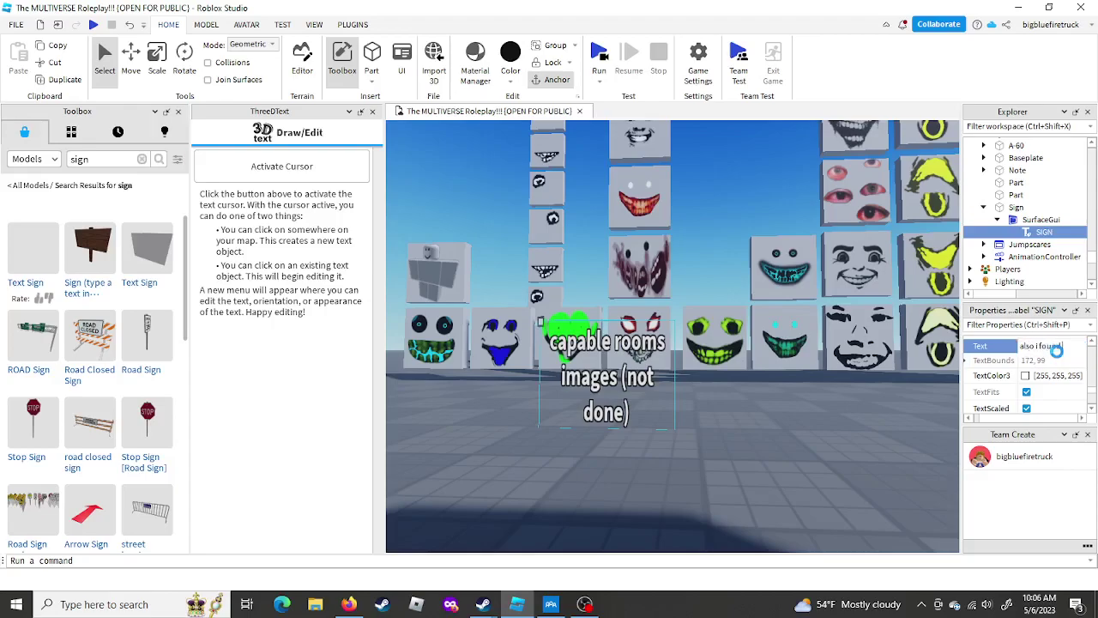
pyautogui.write(' one of a-100 face origin')
pyautogui.press('Return')
pyautogui.click(618, 371)
pyautogui.press('f')
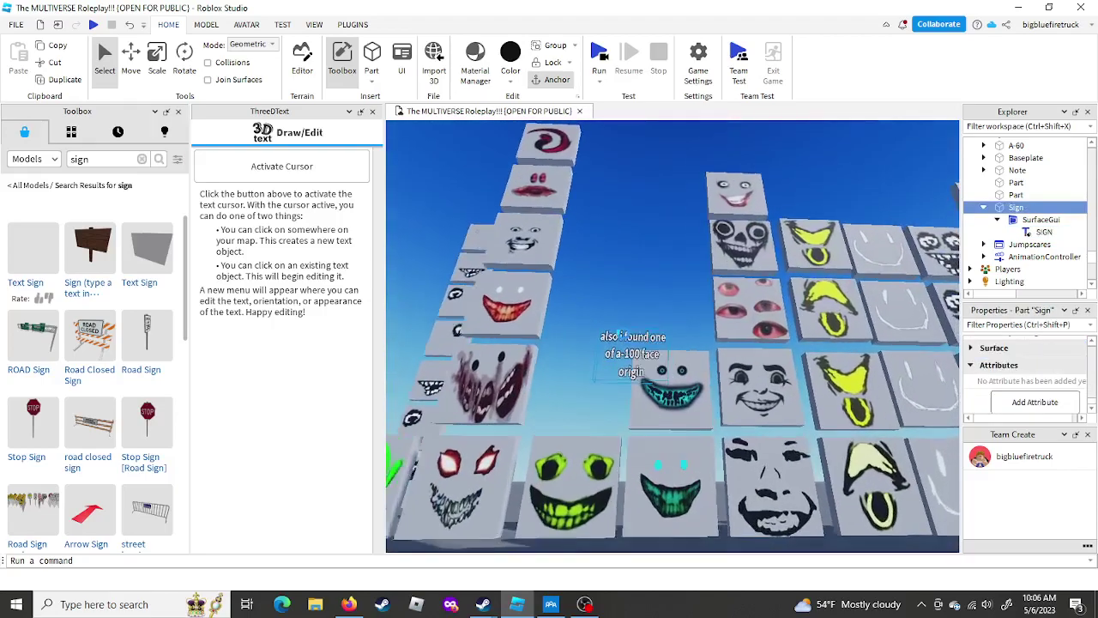
# - Undo the deletion of the sign's SIGN label and set its text to "this ----->", pointing at the black-lined smiling face
pyautogui.click(1045, 232)
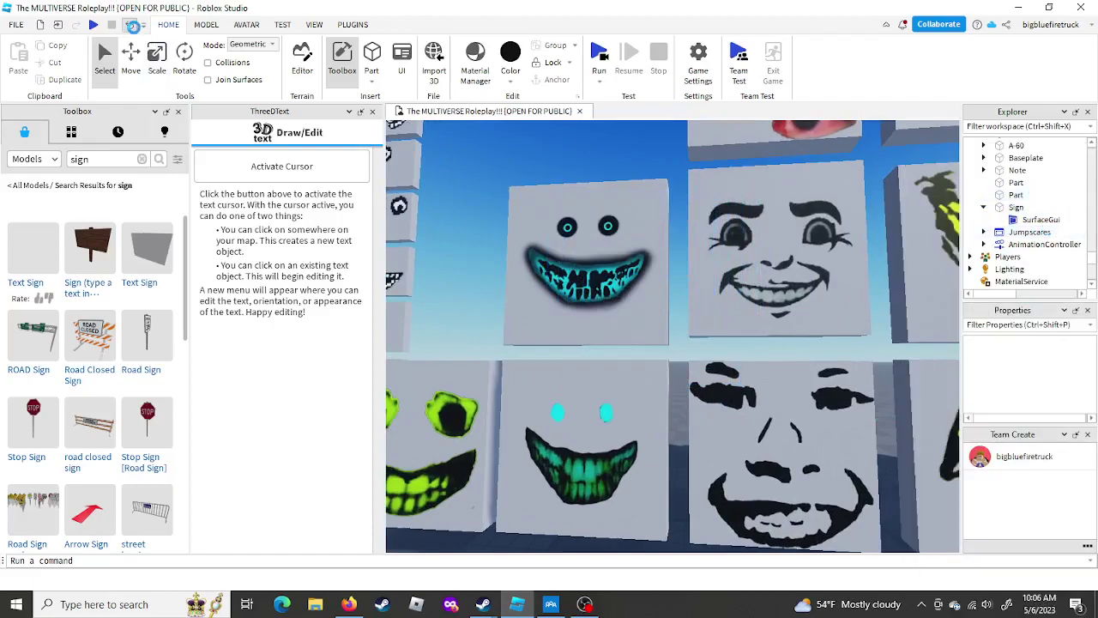
pyautogui.click(131, 25)
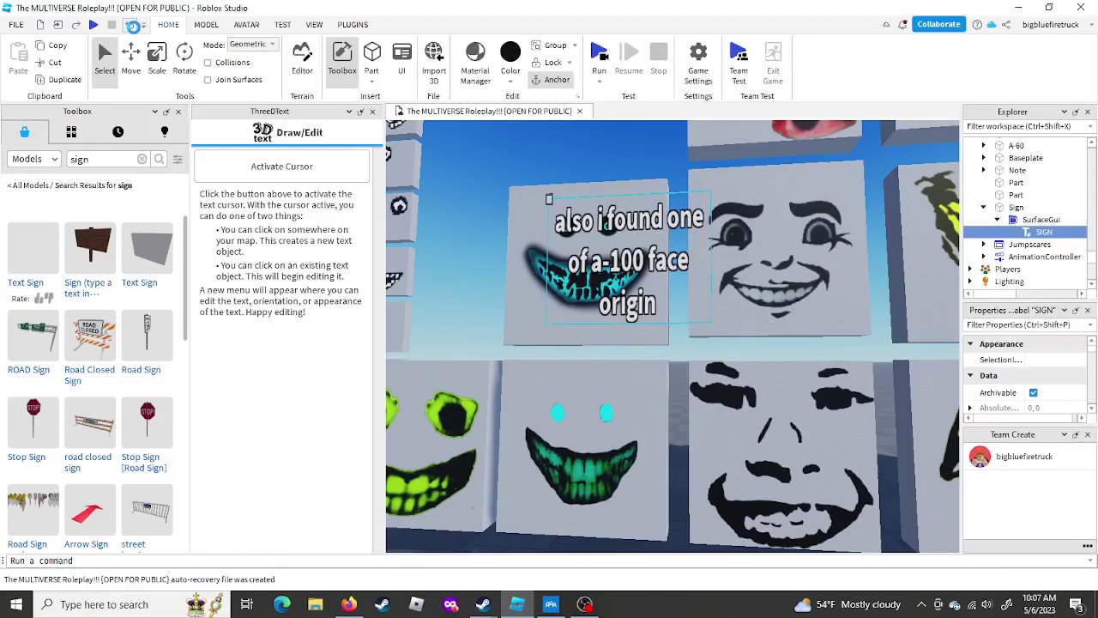
pyautogui.scroll(-7, 1024, 372)
pyautogui.scroll(-10, 1029, 372)
pyautogui.scroll(-2, 1049, 377)
pyautogui.scroll(1, 1052, 373)
pyautogui.click(1050, 376)
pyautogui.write('this ----')
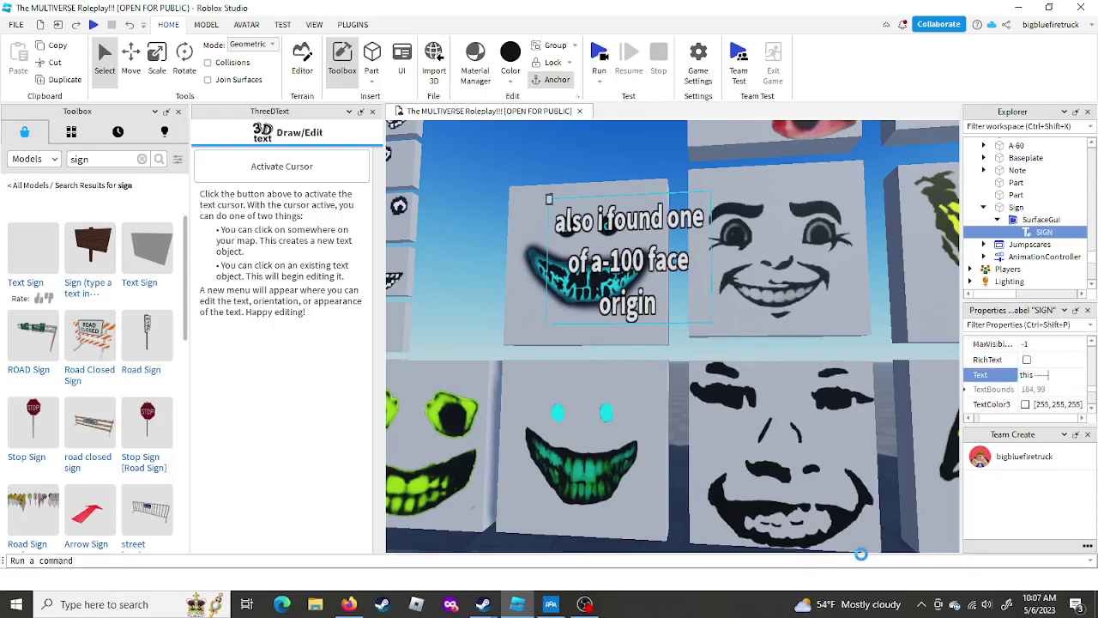
pyautogui.write('>')
pyautogui.press('Return')
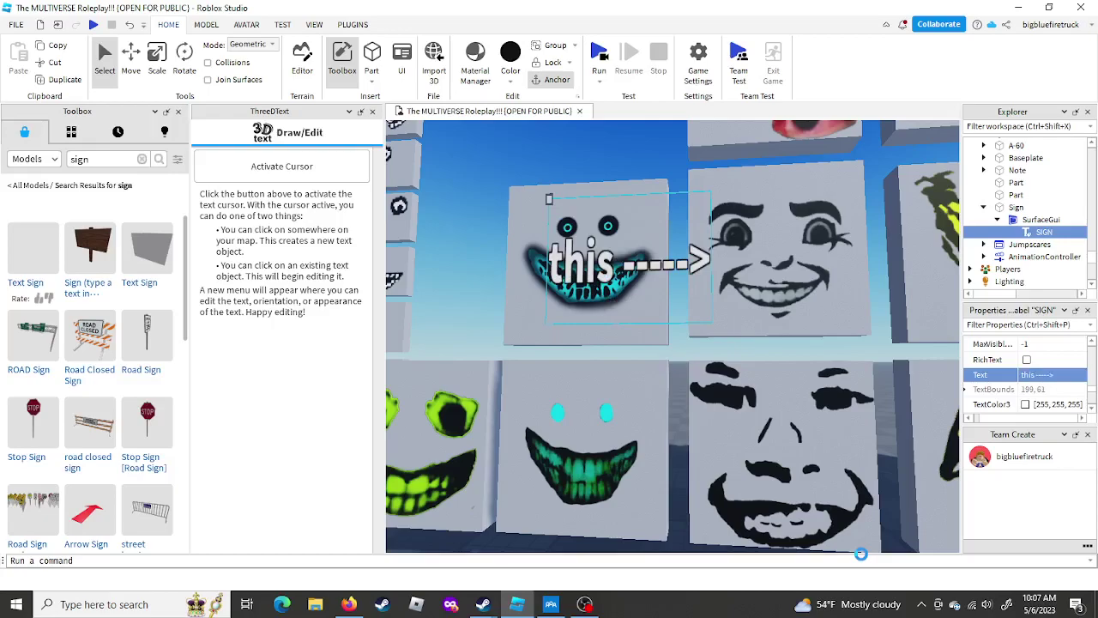
# - Switch to Firefox and search YouTube for "a-100 face origin"
pyautogui.press('w')
pyautogui.moveTo(824, 508); pyautogui.dragTo(821, 506, button='right')
pyautogui.click(585, 604)
pyautogui.hotkey('alt', 'Tab')
pyautogui.hotkey('alt', 'Tab')
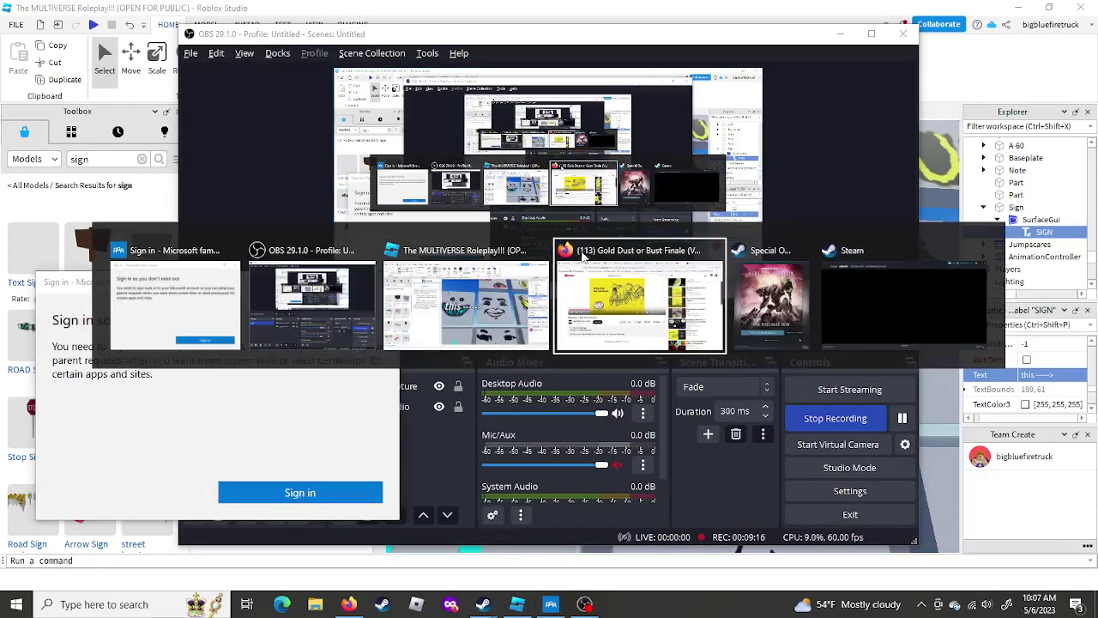
pyautogui.click(585, 257)
pyautogui.moveTo(426, 100); pyautogui.dragTo(331, 109)
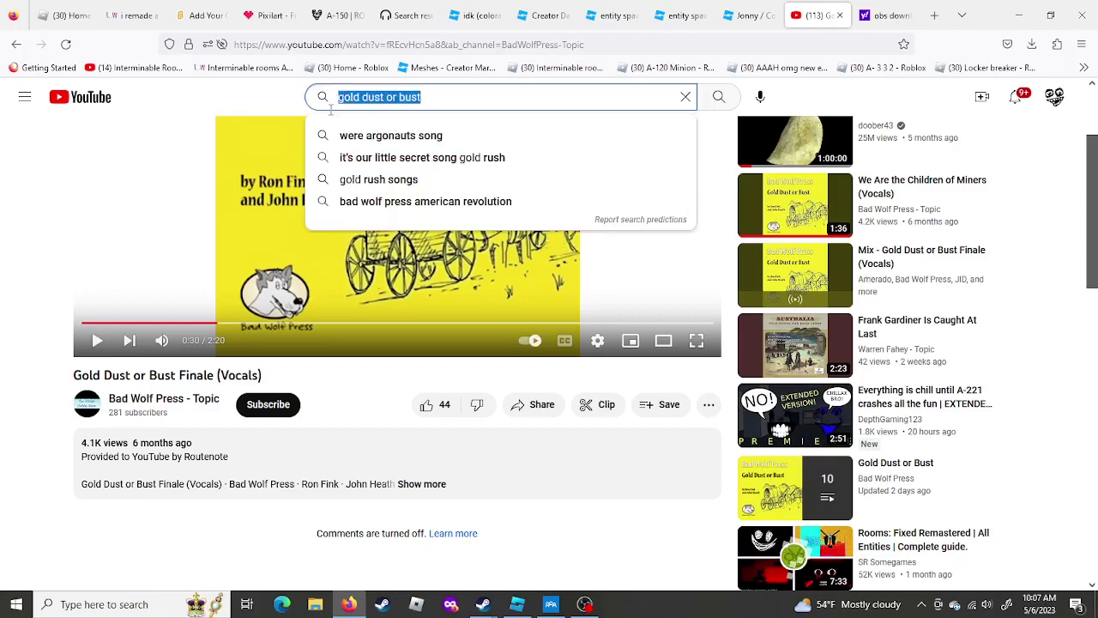
pyautogui.press('BackSpace')
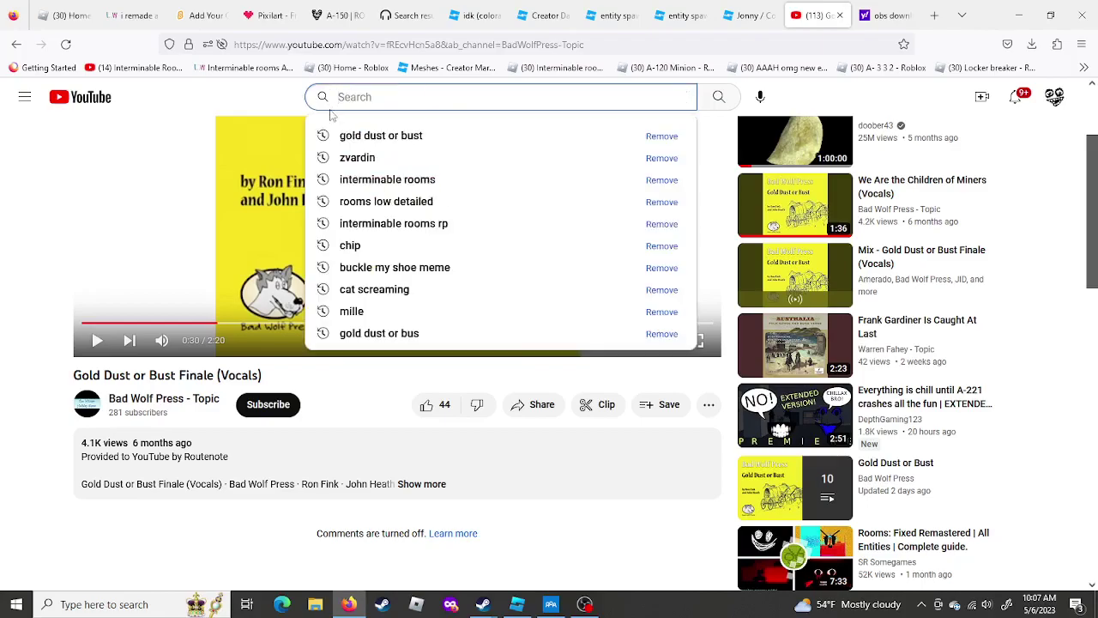
pyautogui.write('a-100')
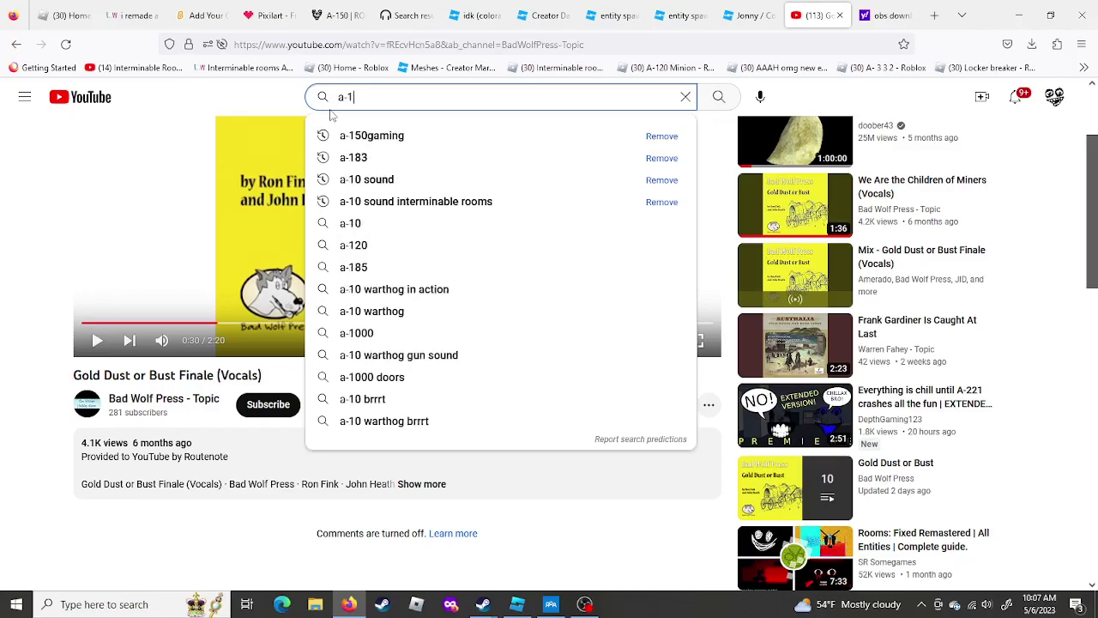
pyautogui.write(' face origin')
pyautogui.press('Return')
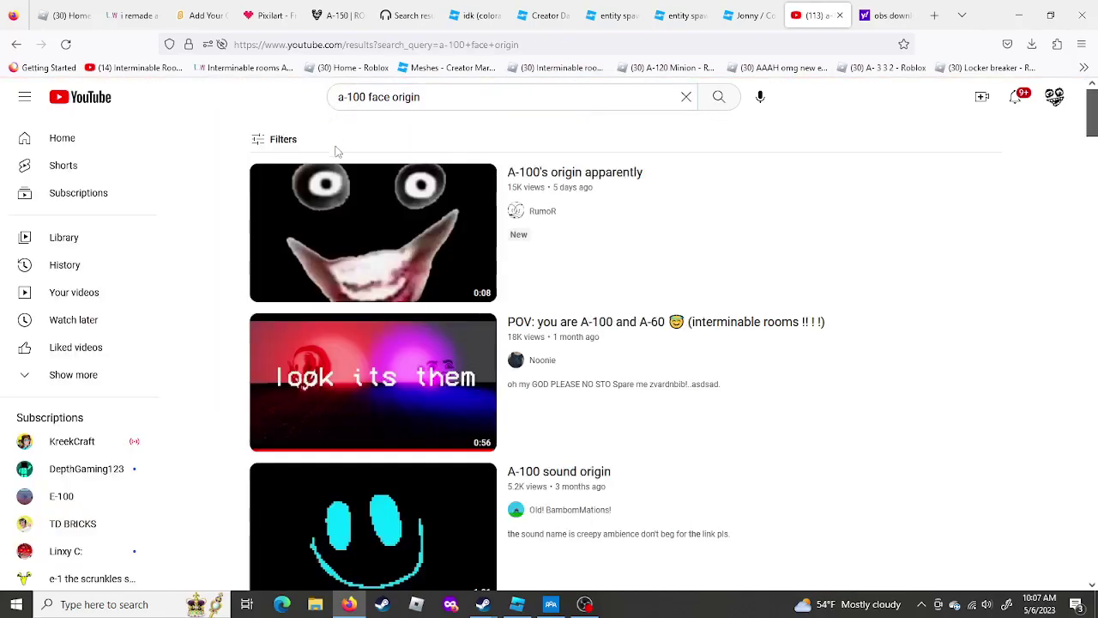
# - Open the video "A-100's origin apparently" and play it in stretches, pausing on the black-lined smiling face
pyautogui.click(373, 234)
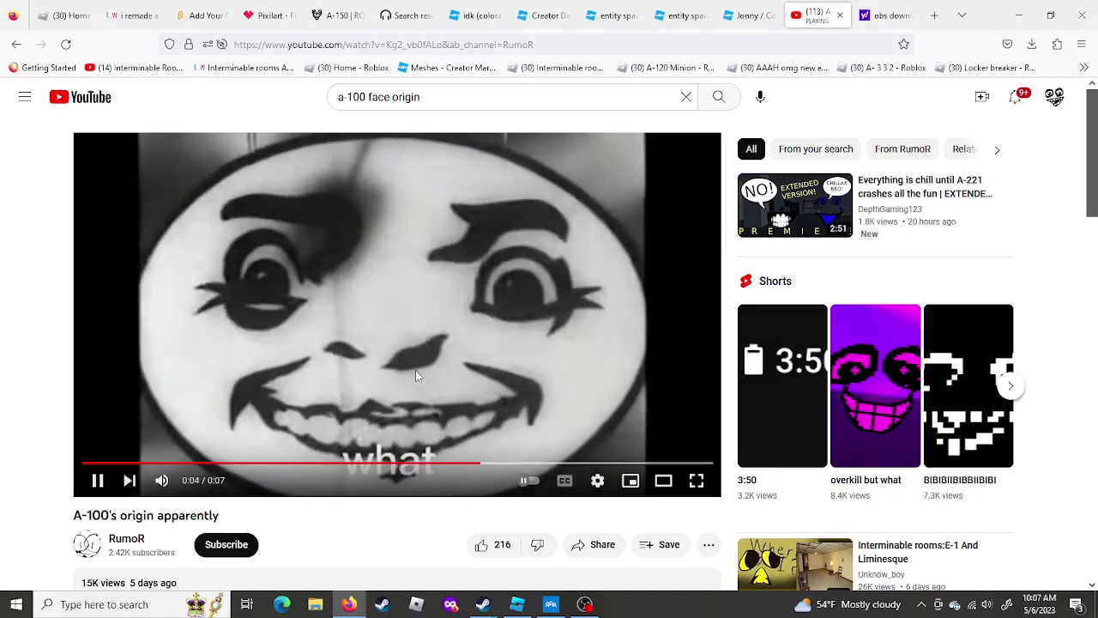
pyautogui.click(416, 372)
pyautogui.click(415, 369)
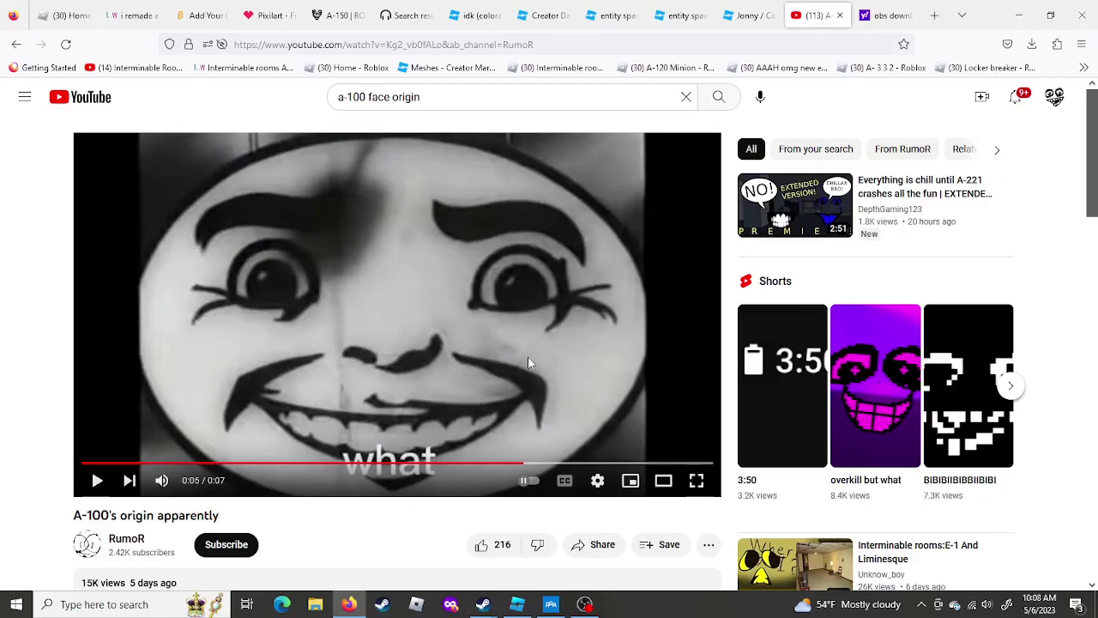
pyautogui.click(311, 311)
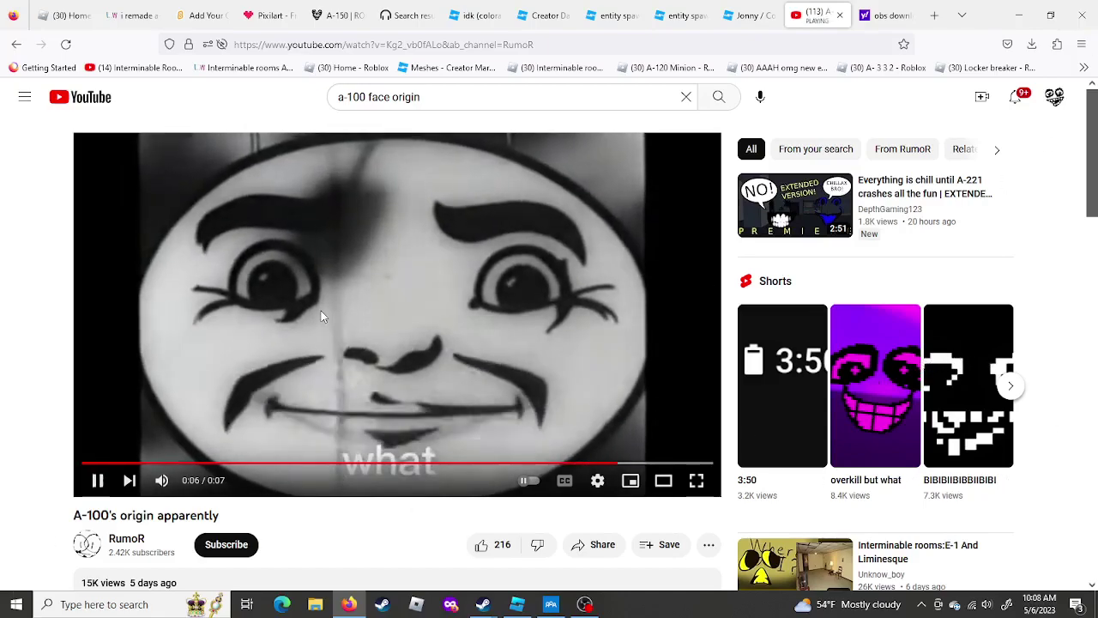
pyautogui.click(321, 311)
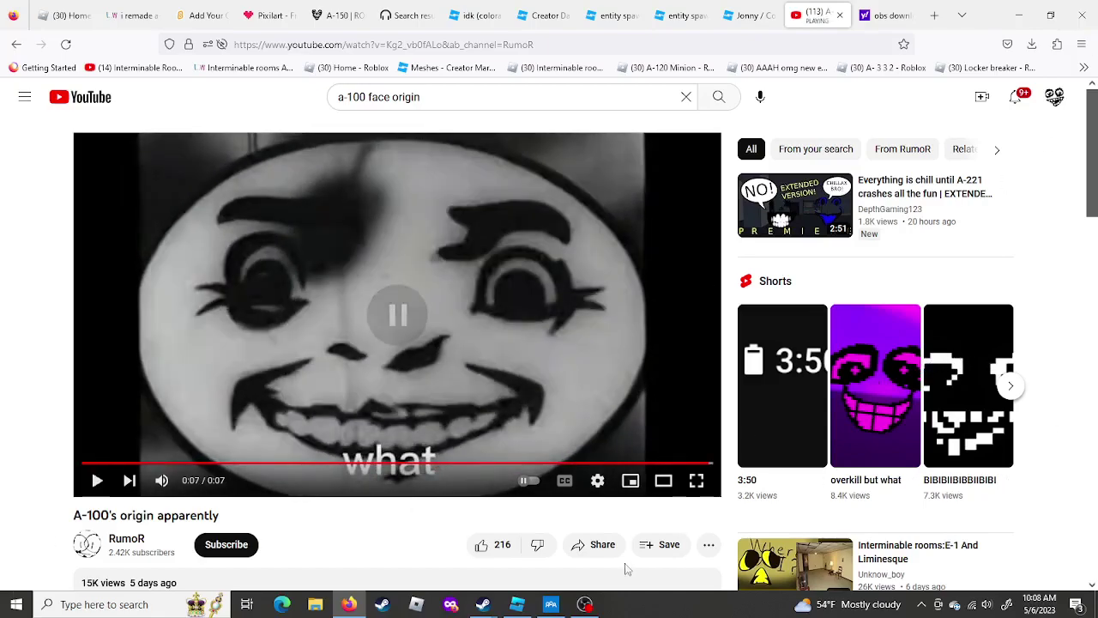
# - Minimize the Microsoft family sign-in window, return to Roblox Studio and set the sign label's text to "like wort"
pyautogui.click(552, 604)
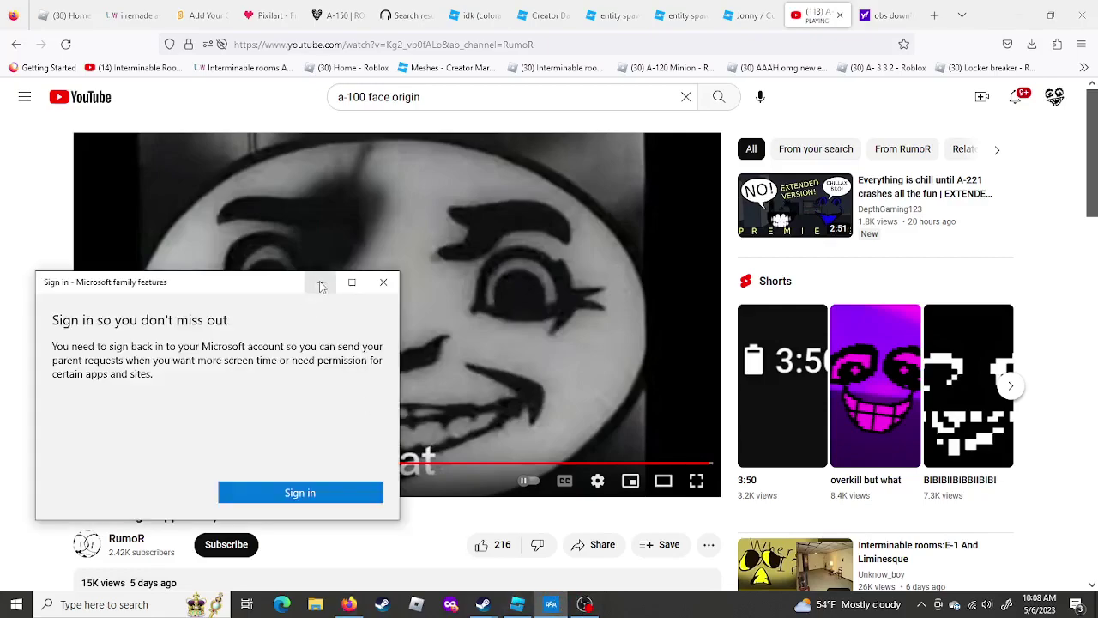
pyautogui.click(320, 286)
pyautogui.click(516, 604)
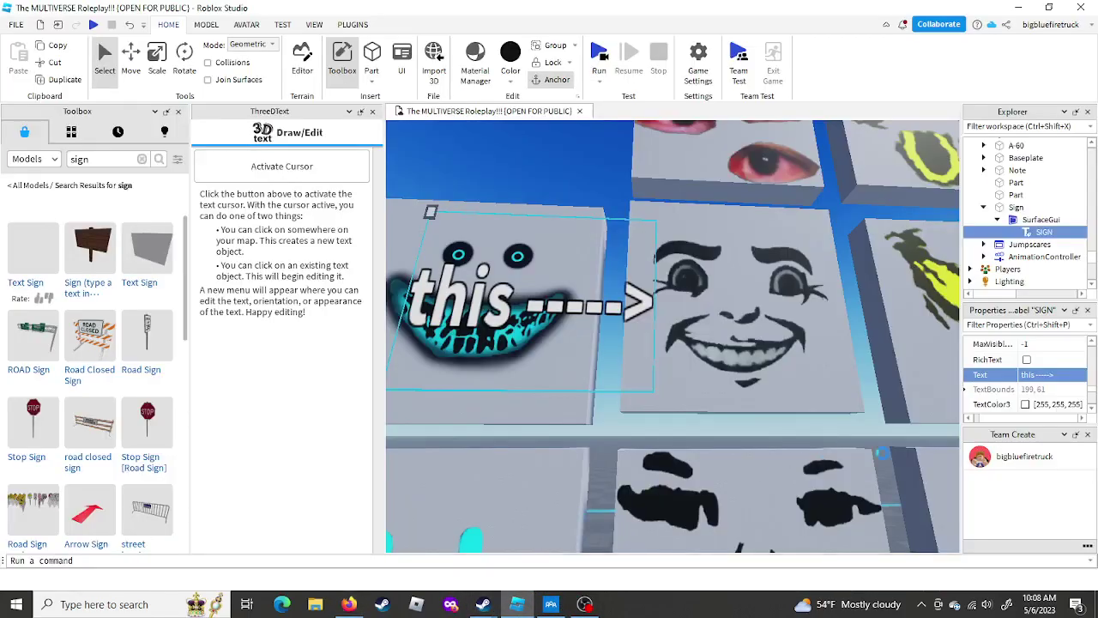
pyautogui.click(1059, 379)
pyautogui.write('likj')
pyautogui.write('e wort')
pyautogui.press('Return')
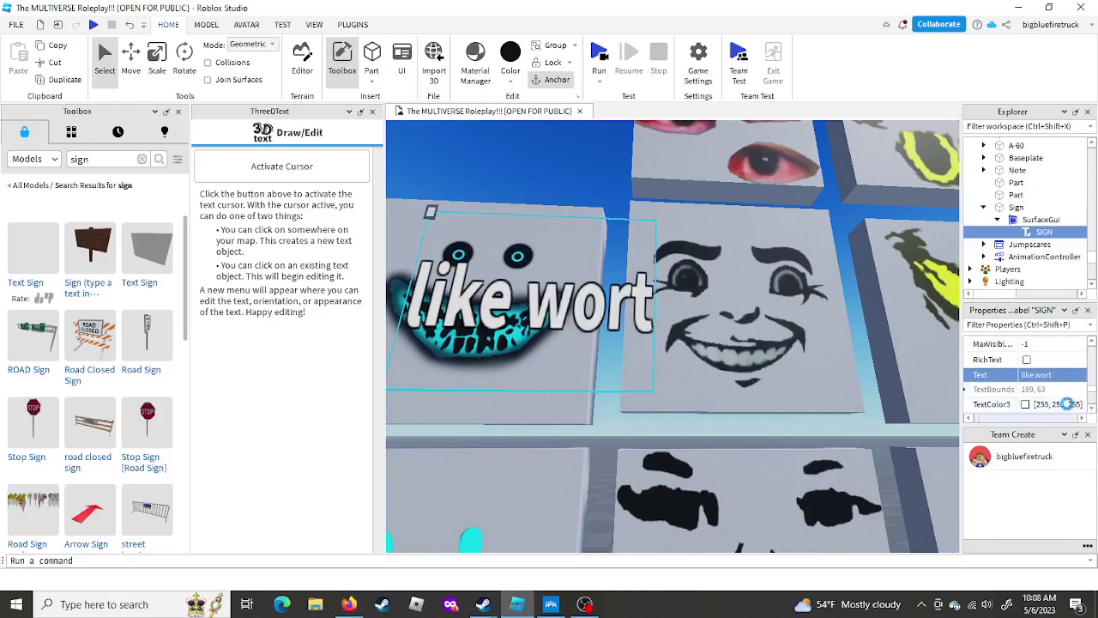
# - Change the sign label's text to "like and sub"
pyautogui.click(1064, 374)
pyautogui.write('like and')
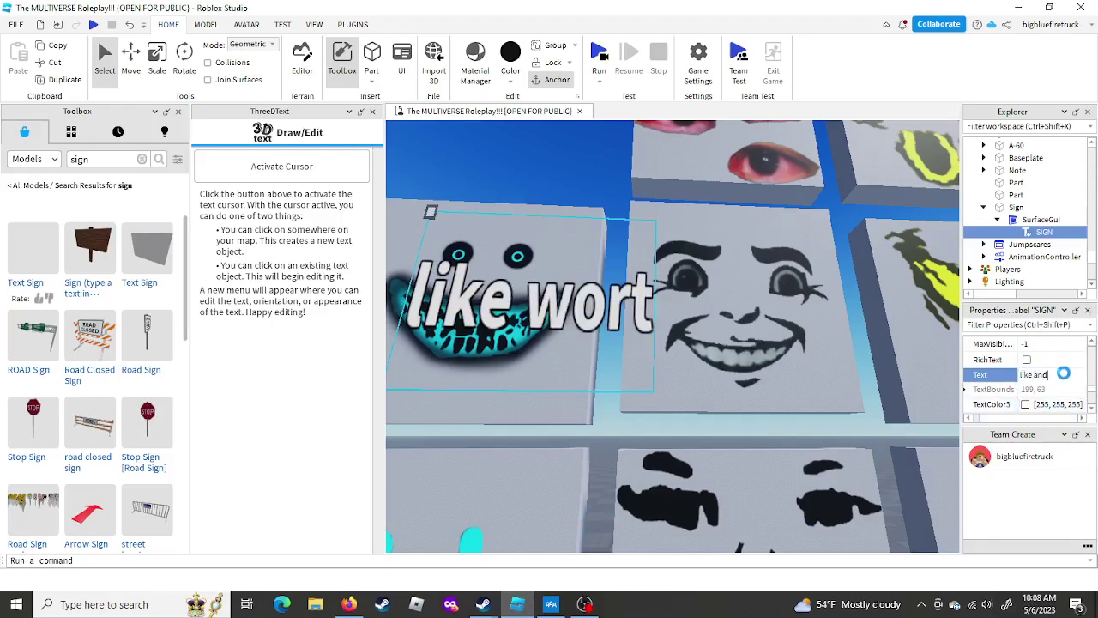
pyautogui.write(' sub')
pyautogui.press('Return')
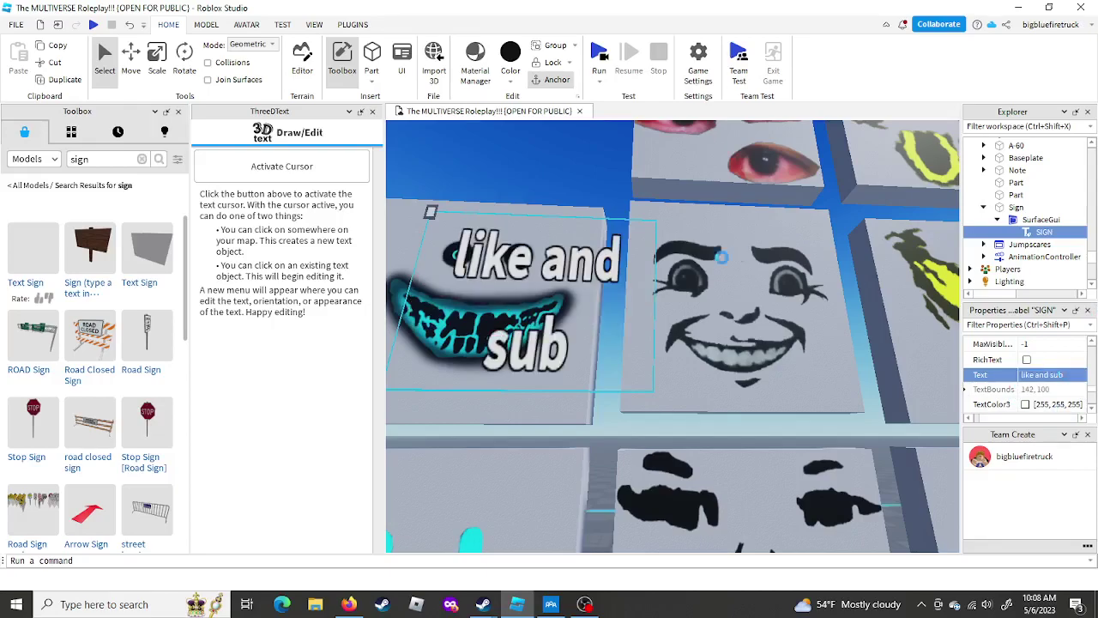
pyautogui.moveTo(743, 254); pyautogui.dragTo(677, 246, button='right')
pyautogui.moveTo(577, 609)
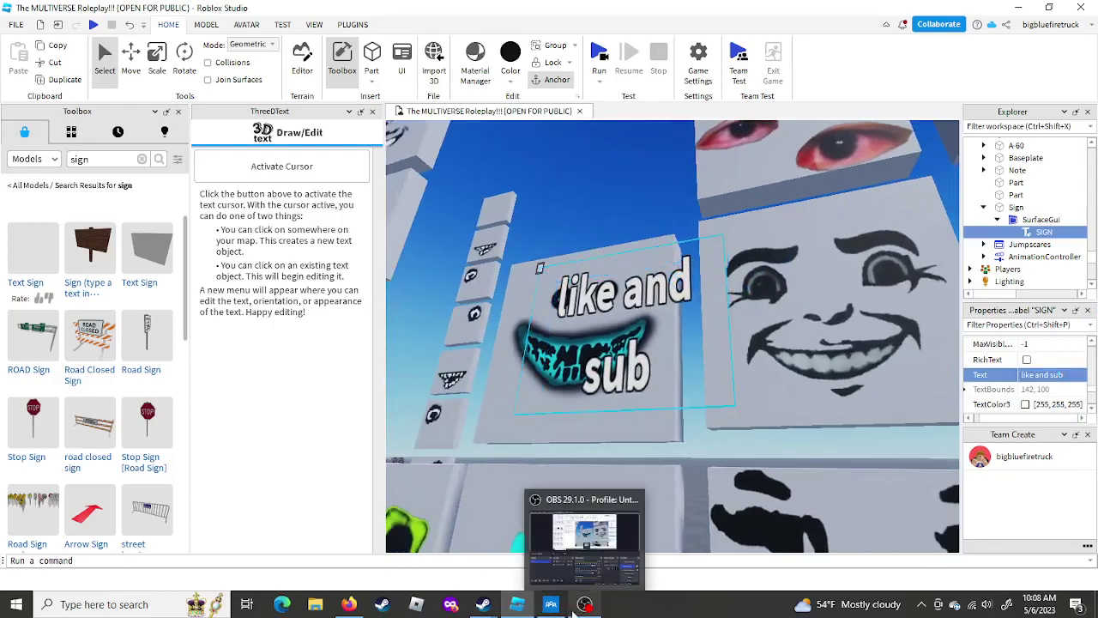